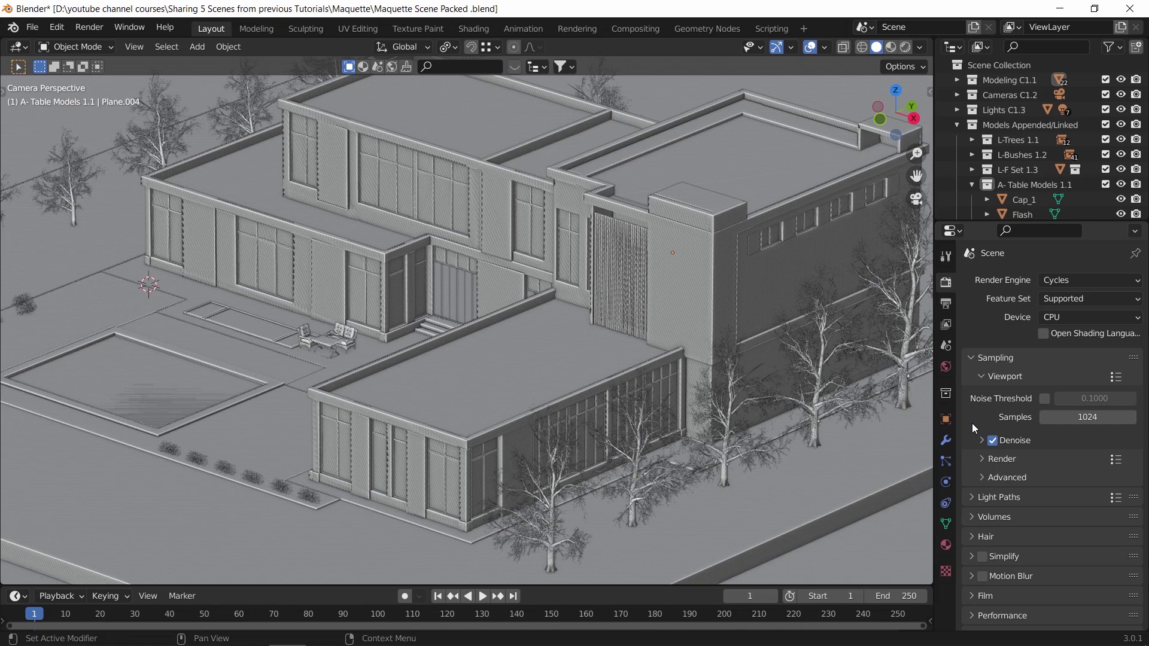
- Preview the house scene in Cycles rendered shading and orbit around the model
{"action": "key", "text": "z"}
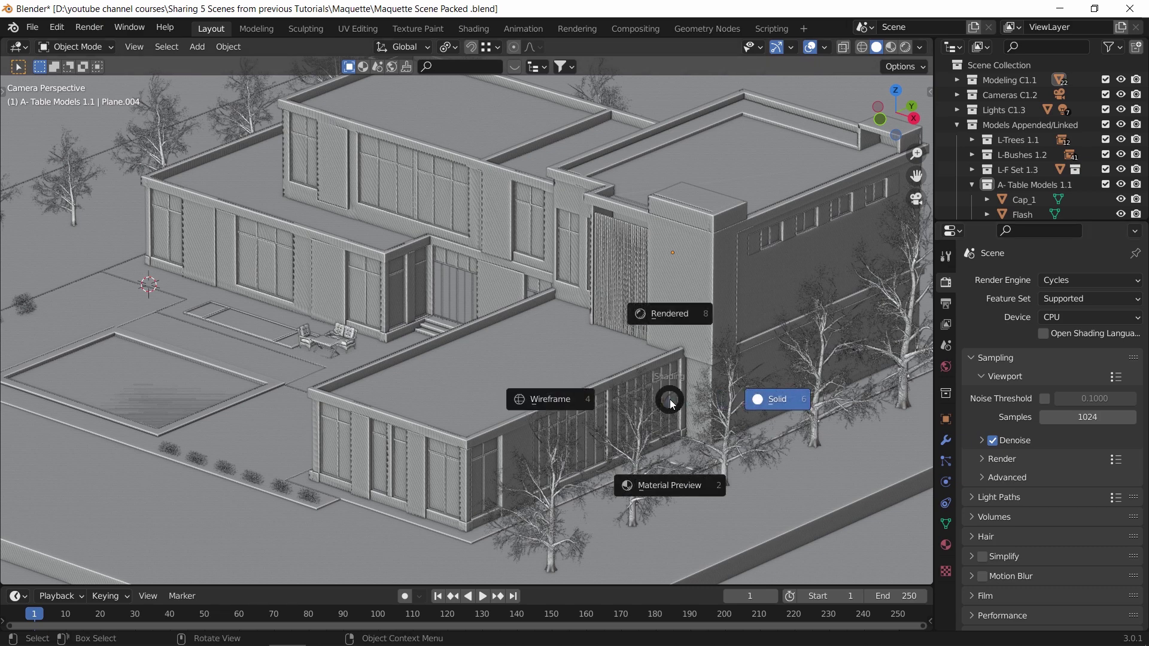
{"action": "left_click", "coordinate": [672, 358]}
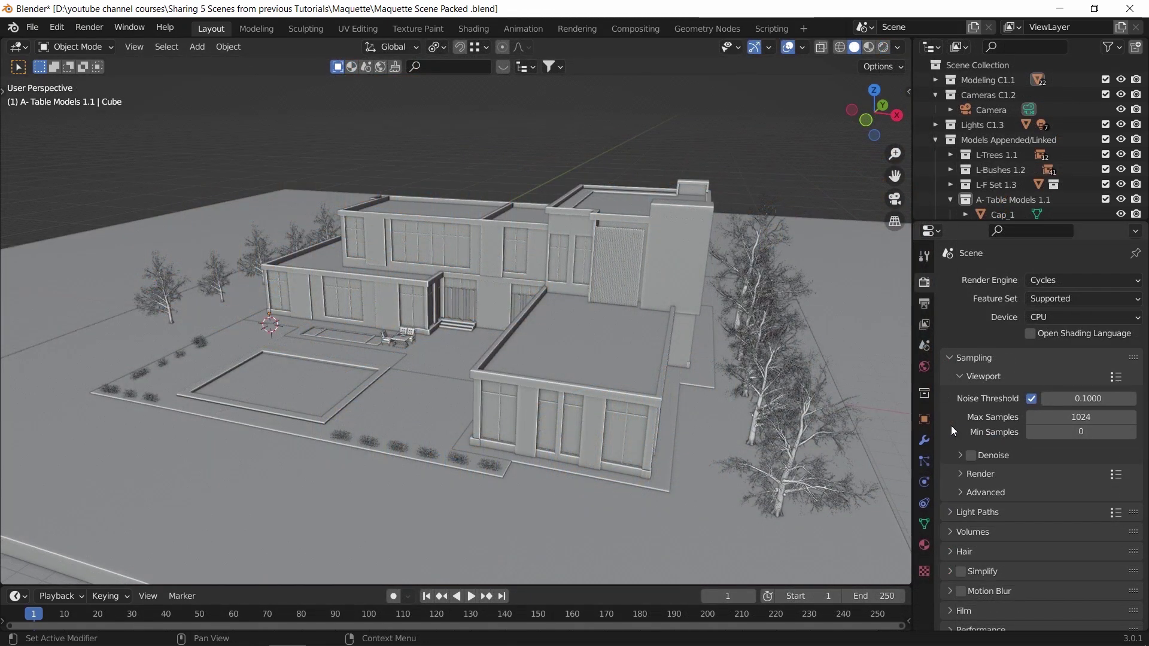
{"action": "mouse_move", "coordinate": [452, 427]}
{"action": "middle_mouse_down"}
{"action": "mouse_move", "coordinate": [609, 424]}
{"action": "mouse_move", "coordinate": [422, 422]}
{"action": "mouse_move", "coordinate": [447, 427]}
{"action": "middle_mouse_up"}
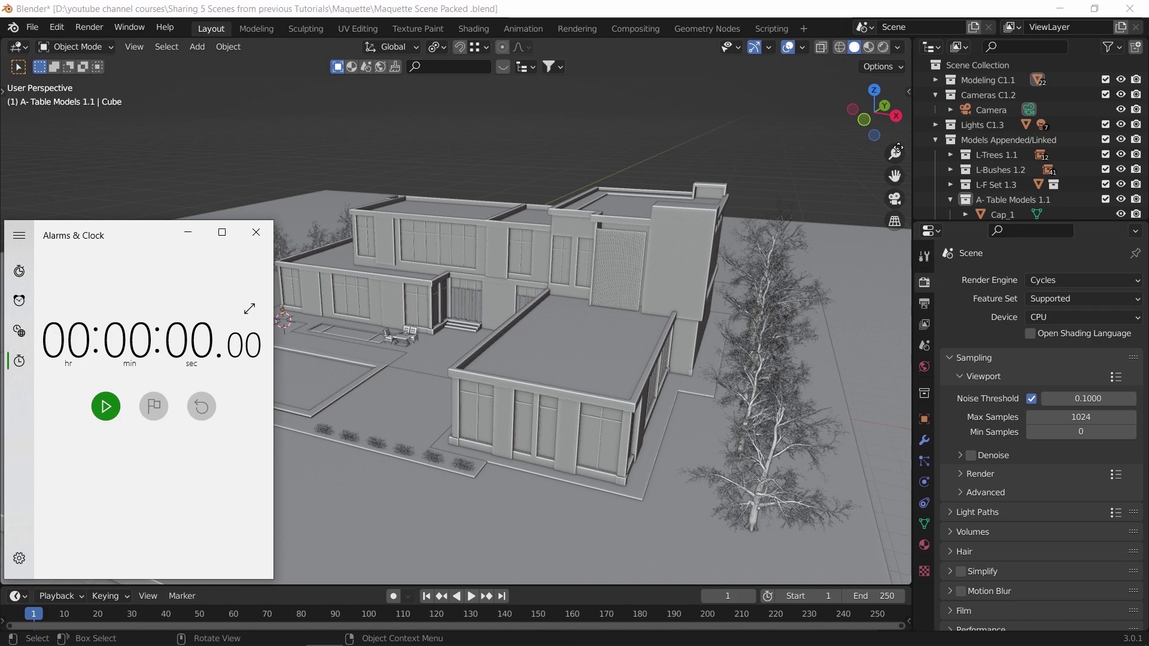
{"action": "left_click", "coordinate": [882, 50]}
- Time the CPU viewport render with the stopwatch, finishing at about 1:22
{"action": "left_click", "coordinate": [104, 407]}
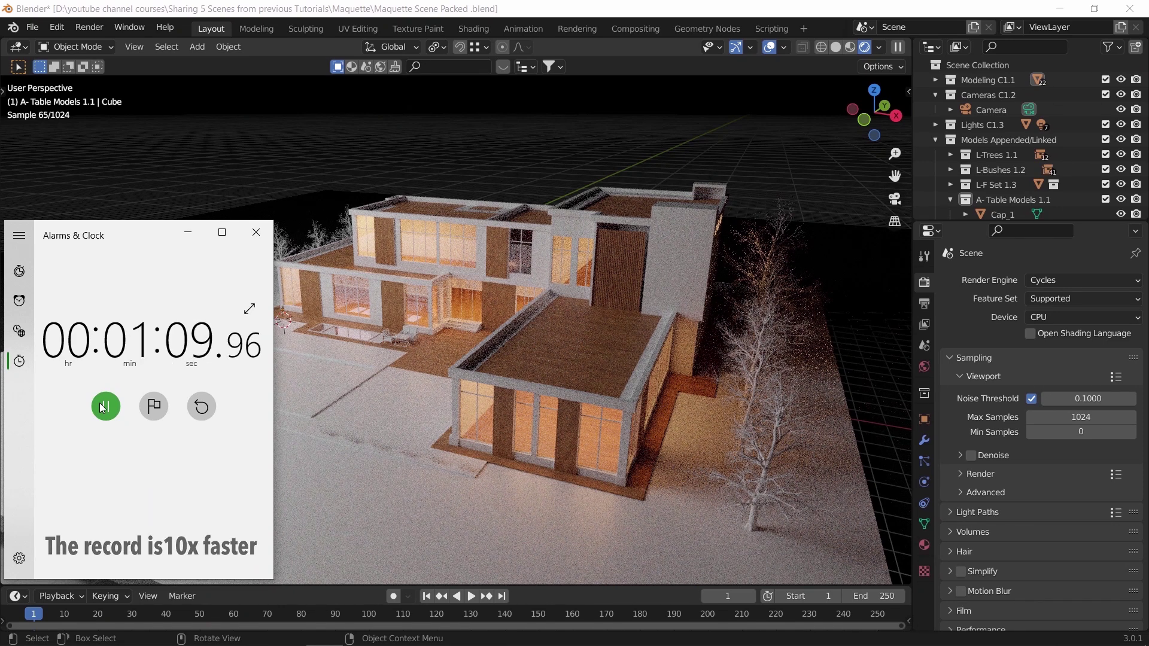
{"action": "left_click", "coordinate": [104, 406]}
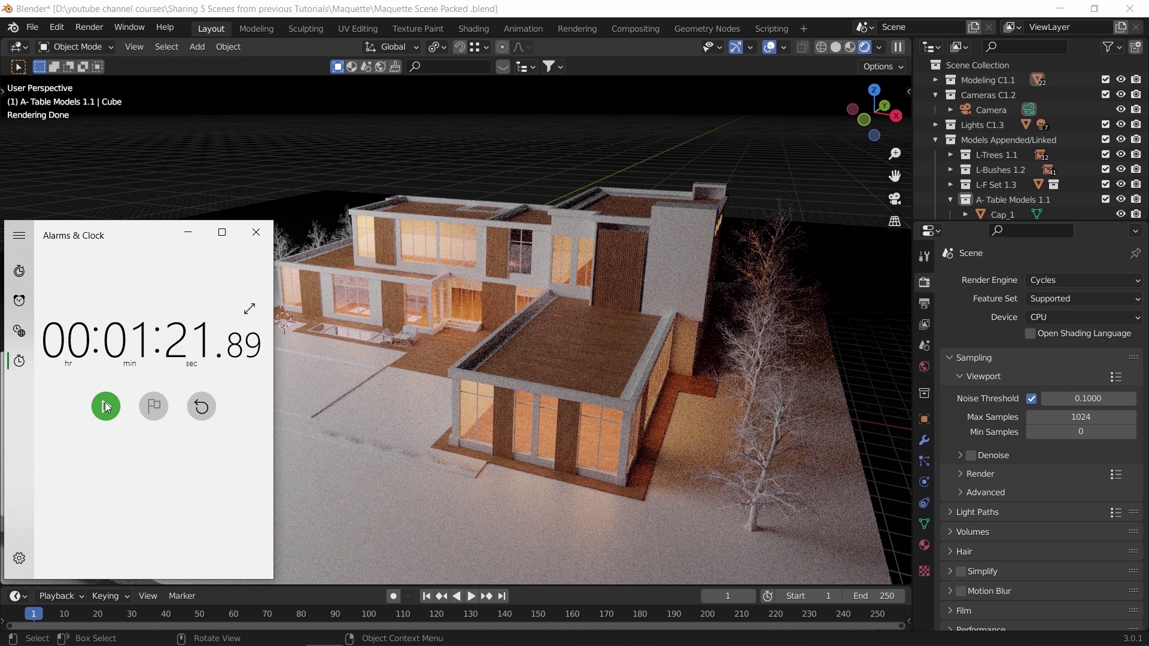
{"action": "left_click", "coordinate": [250, 330]}
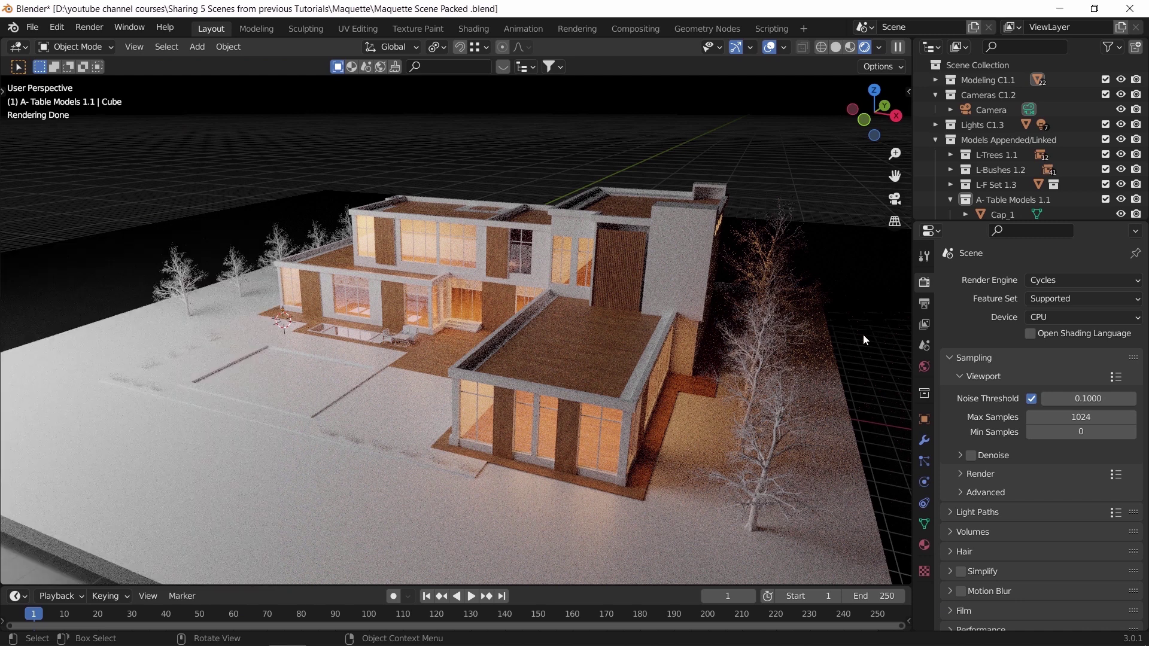
{"action": "left_click", "coordinate": [1058, 317]}
- In Preferences, set Cycles render devices to CUDA with the Quadro M1200 GPU
{"action": "left_click", "coordinate": [59, 28]}
{"action": "left_click", "coordinate": [103, 253]}
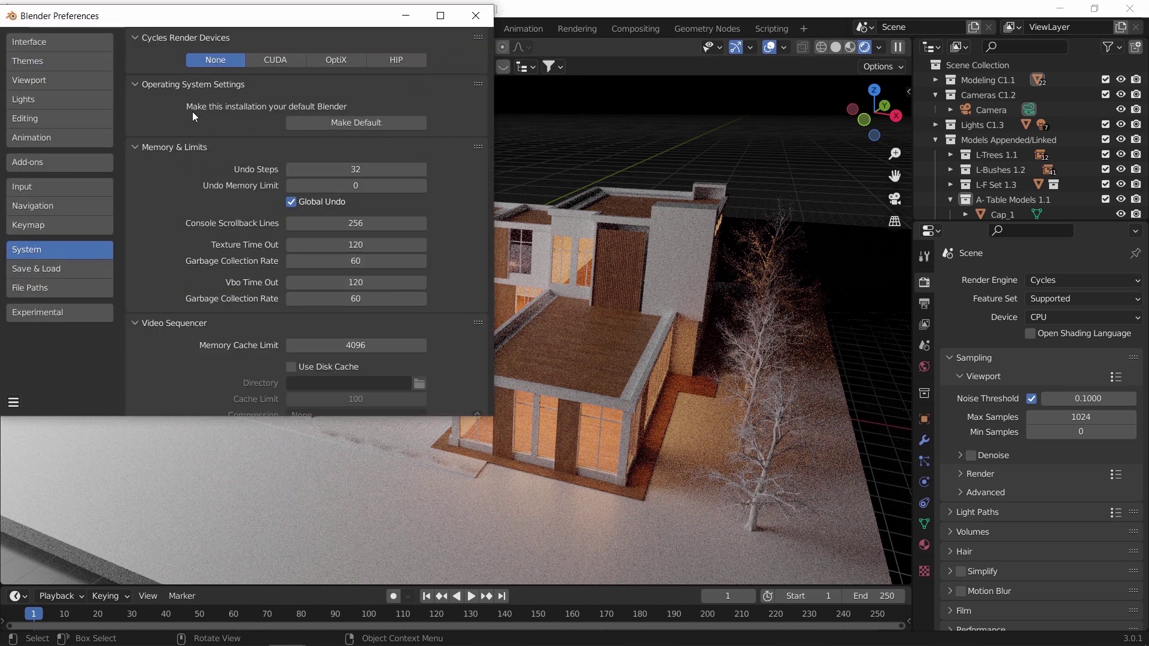
{"action": "left_click", "coordinate": [286, 65]}
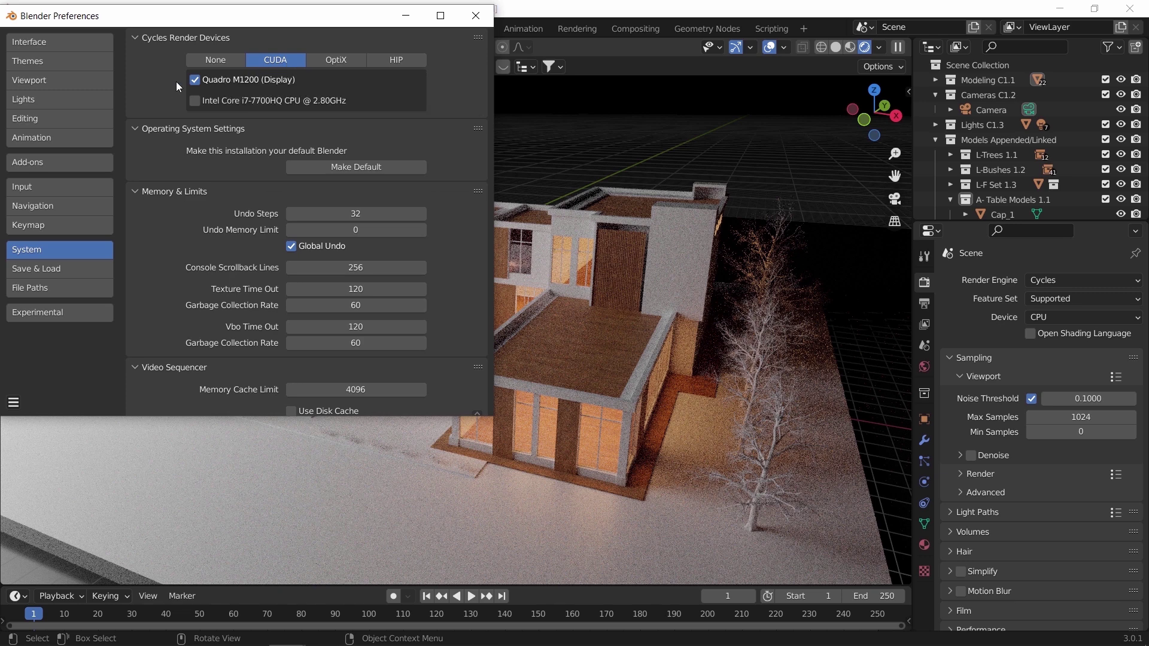
{"action": "left_click", "coordinate": [475, 16]}
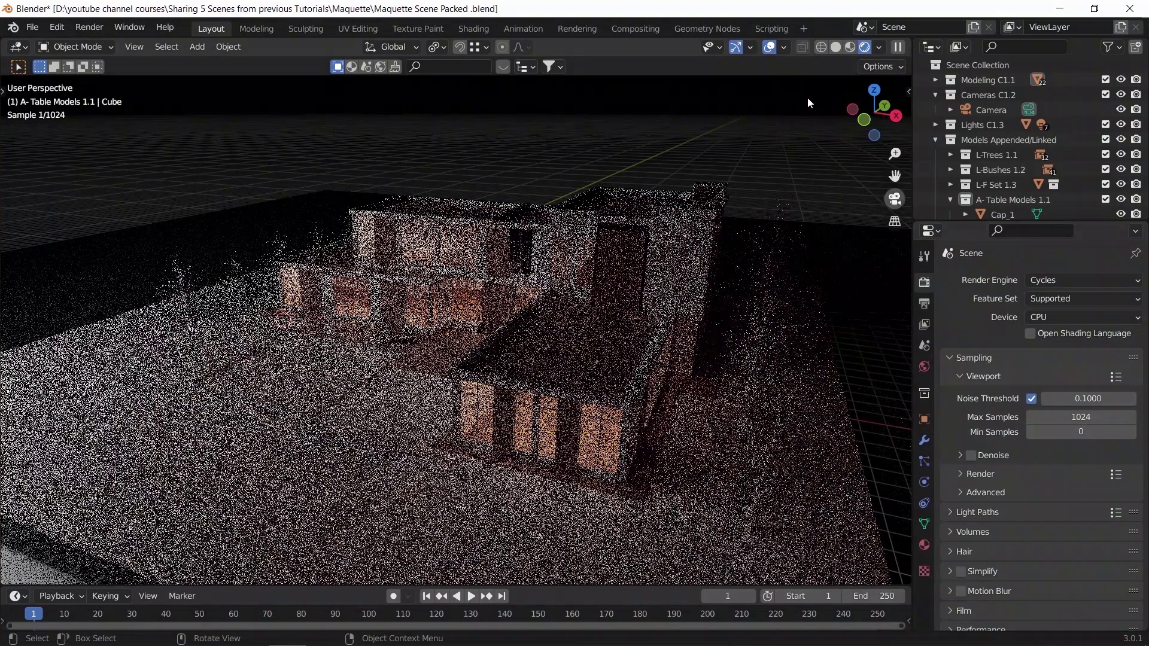
- Return to solid shading and set the Cycles Device to GPU Compute
{"action": "left_click", "coordinate": [834, 46]}
{"action": "left_click", "coordinate": [1042, 317]}
{"action": "left_click", "coordinate": [1042, 350]}
- Time the GPU rendered preview at about 20 seconds, then reset the stopwatch and return to solid
{"action": "key", "text": "alt+Tab"}
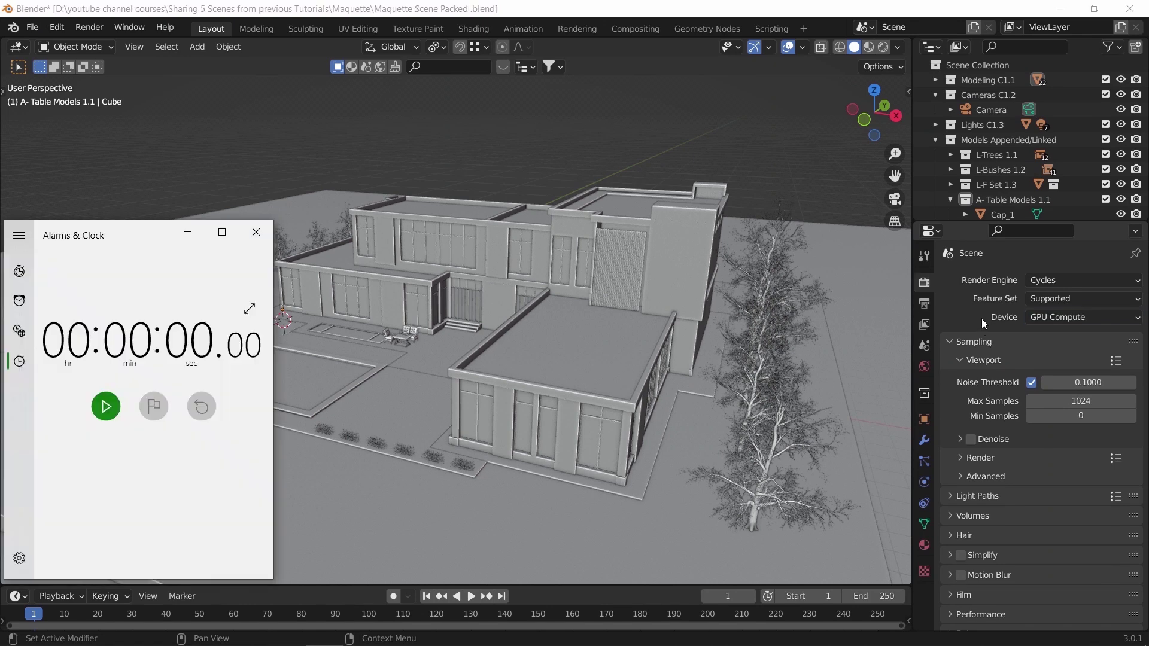
{"action": "left_click", "coordinate": [882, 48]}
{"action": "left_click", "coordinate": [105, 407]}
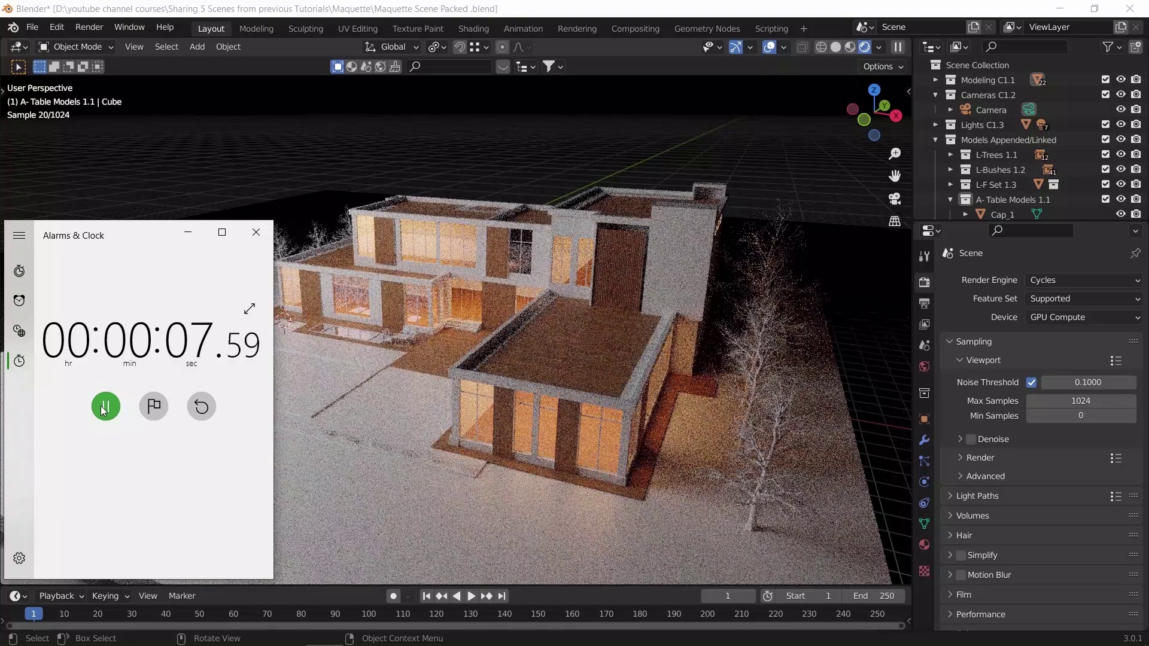
{"action": "left_click", "coordinate": [105, 407]}
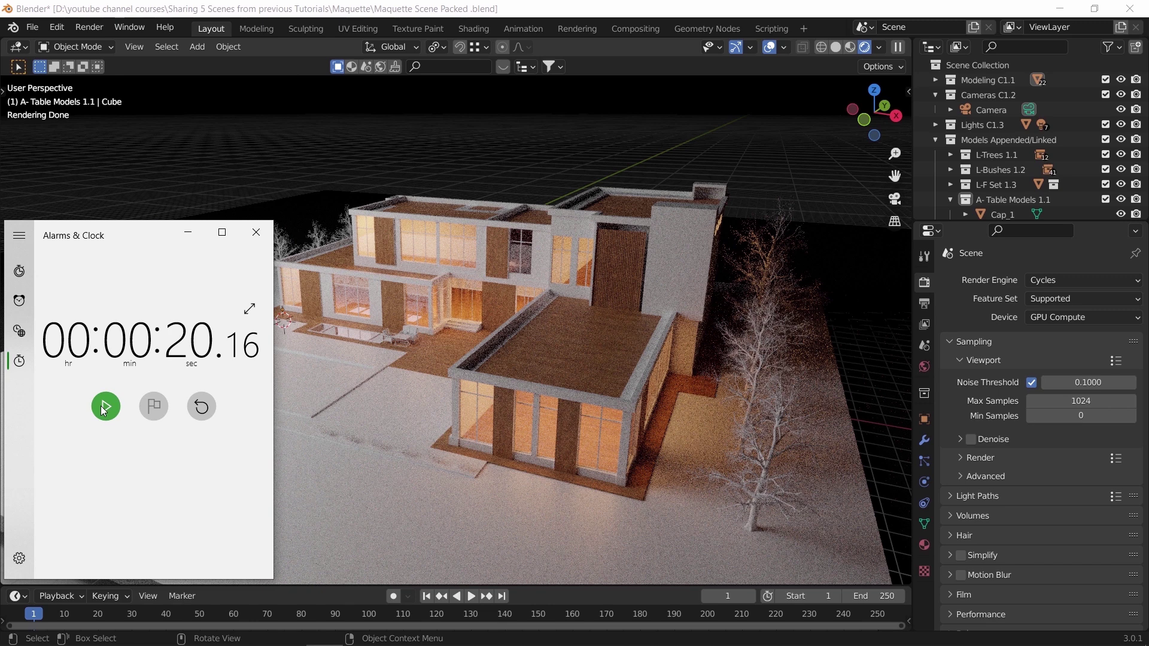
{"action": "left_click", "coordinate": [202, 406]}
{"action": "left_click", "coordinate": [480, 326]}
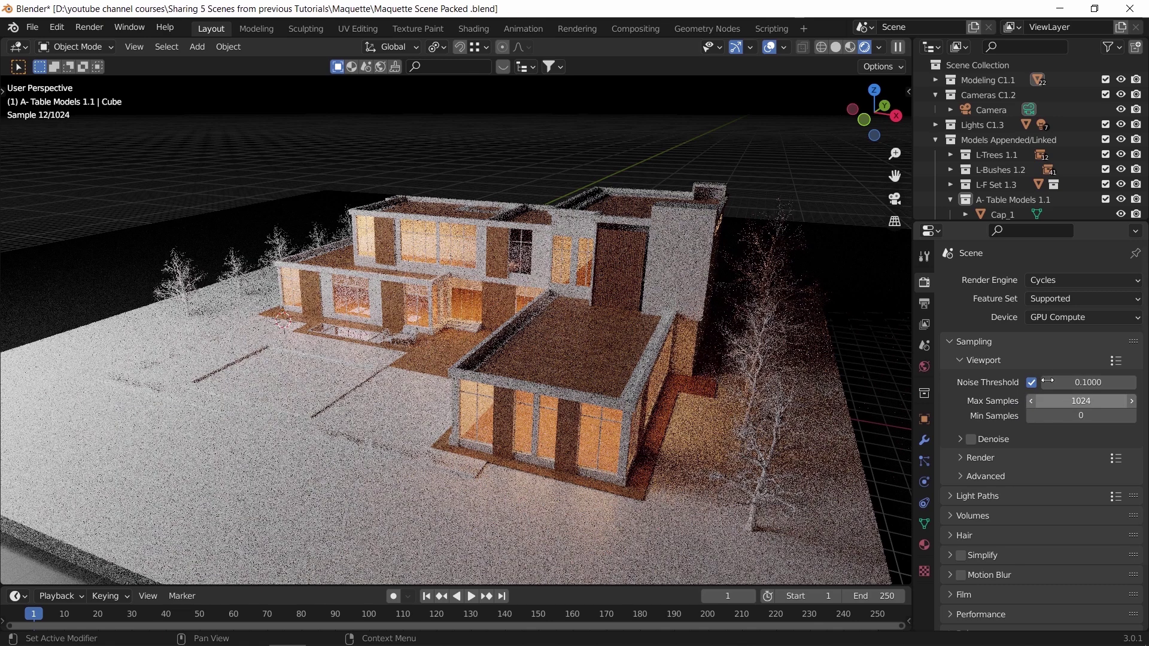
{"action": "left_click", "coordinate": [836, 48]}
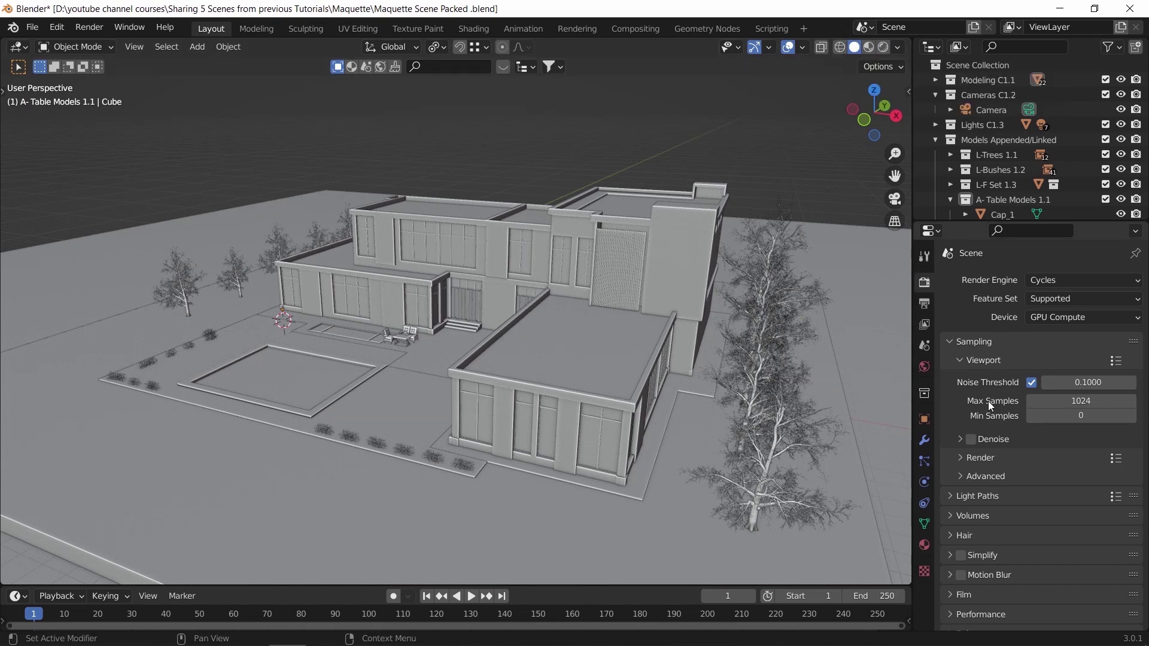
- Lower the viewport Max Samples from 1024 to 15
{"action": "left_click", "coordinate": [1080, 402]}
{"action": "type", "text": "15"}
{"action": "key", "text": "Return"}
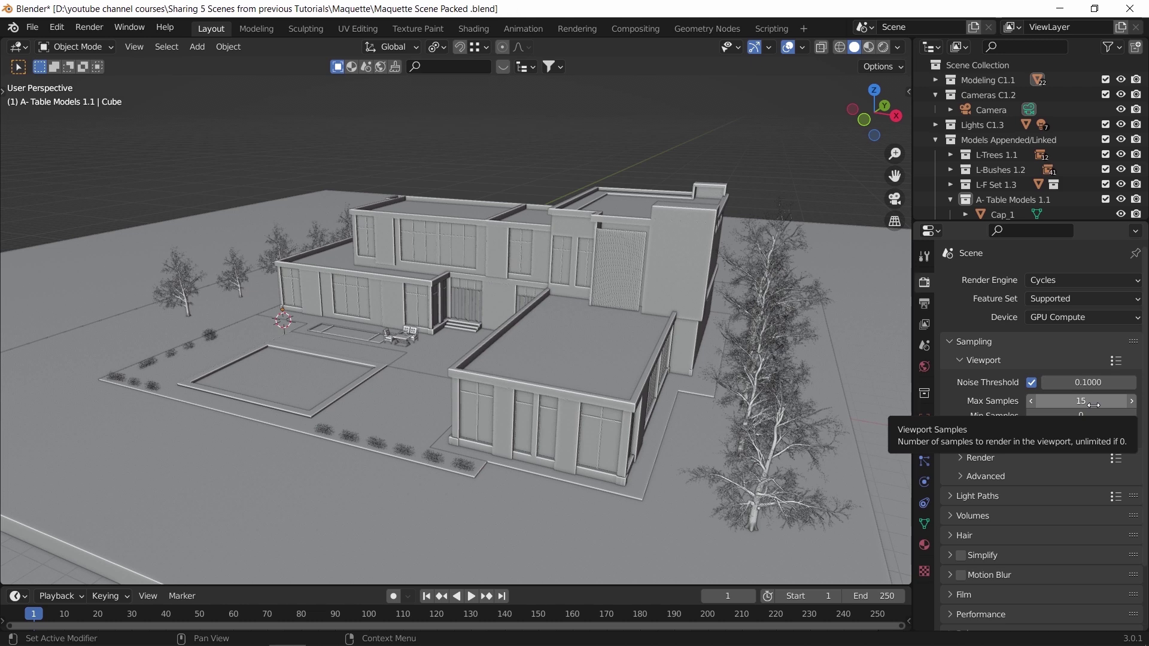
- Time the 15-sample rendered preview at about 6 seconds, reset the stopwatch, and expand viewport Denoise
{"action": "key", "text": "alt+Tab"}
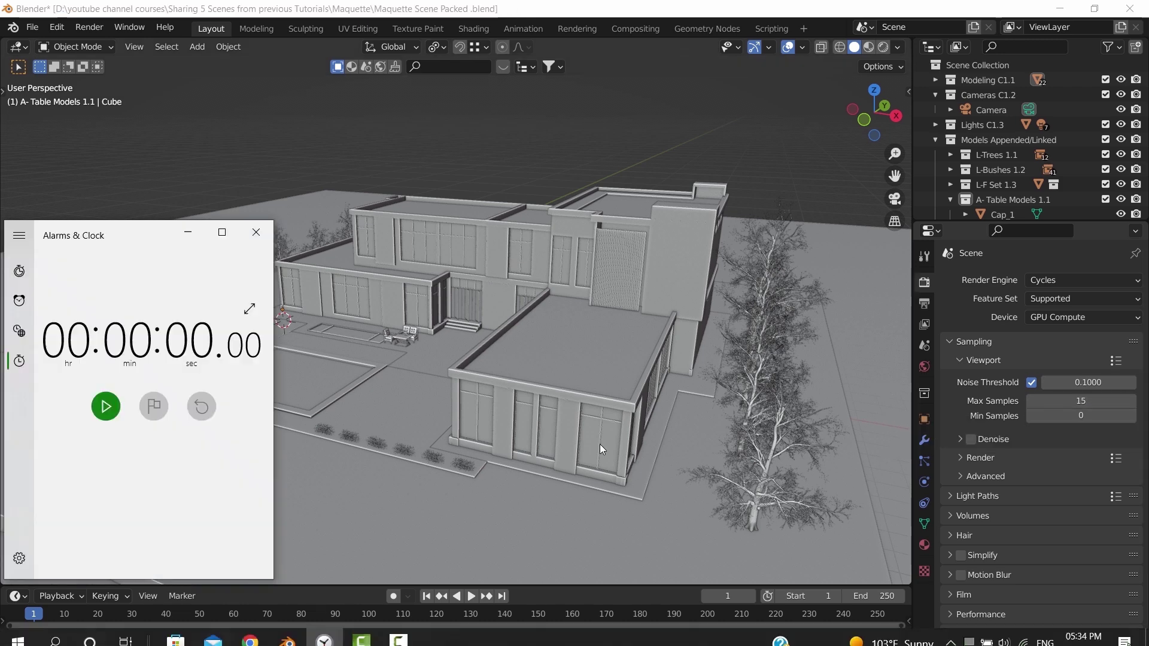
{"action": "left_click", "coordinate": [885, 48]}
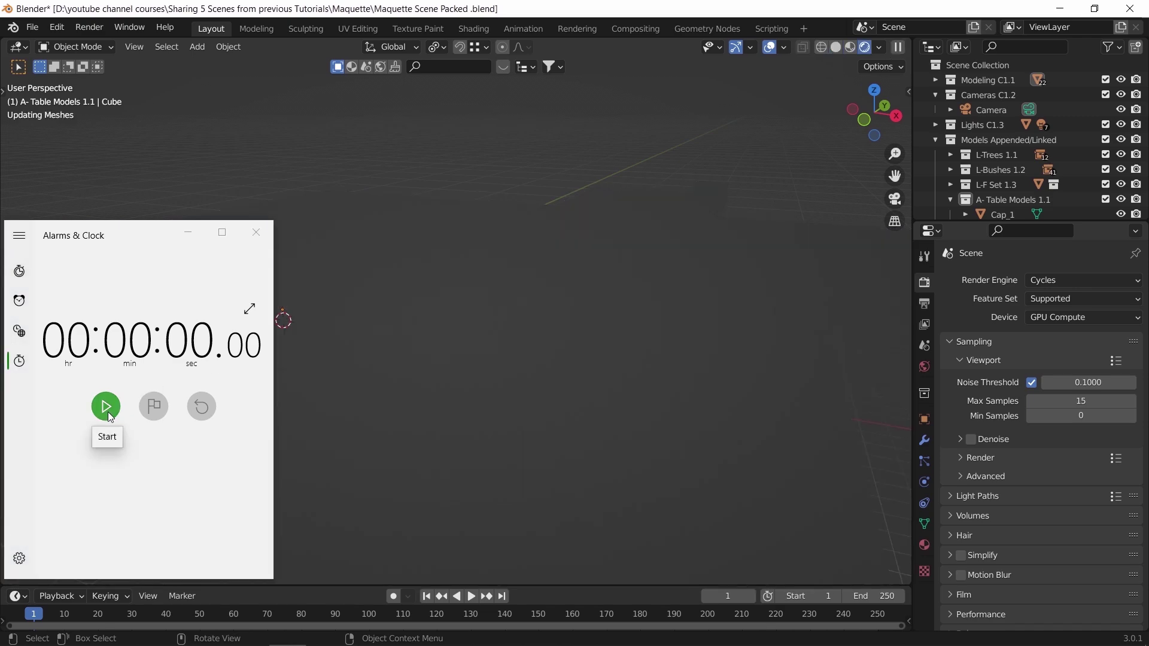
{"action": "left_click", "coordinate": [106, 409]}
{"action": "left_click", "coordinate": [108, 411]}
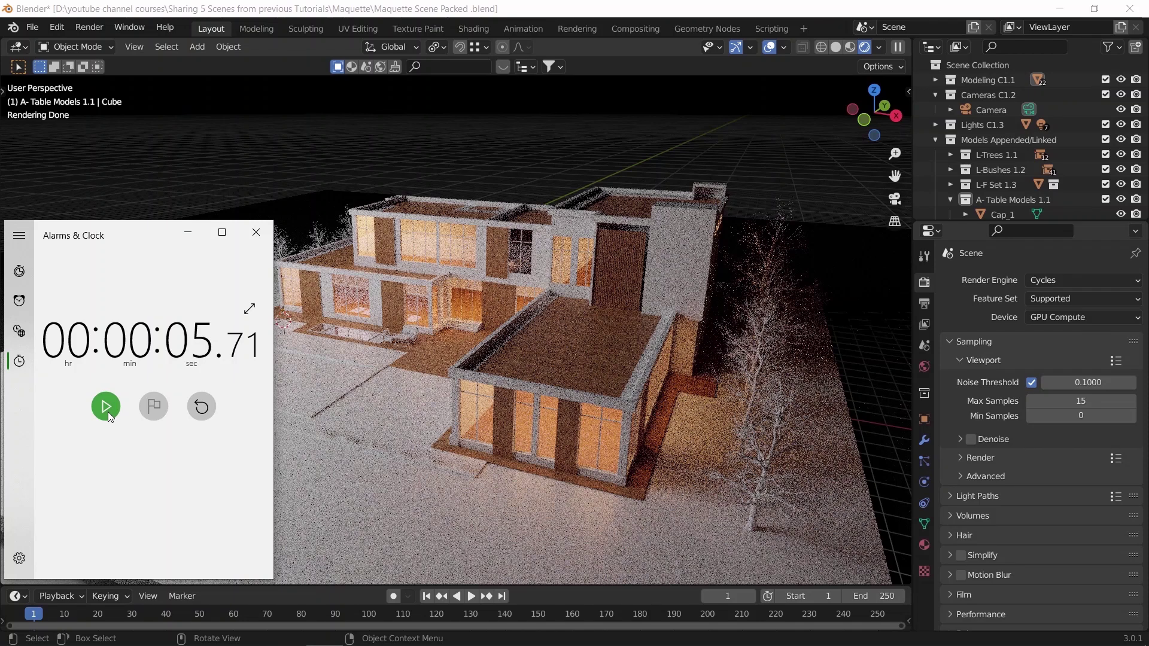
{"action": "left_click", "coordinate": [201, 407]}
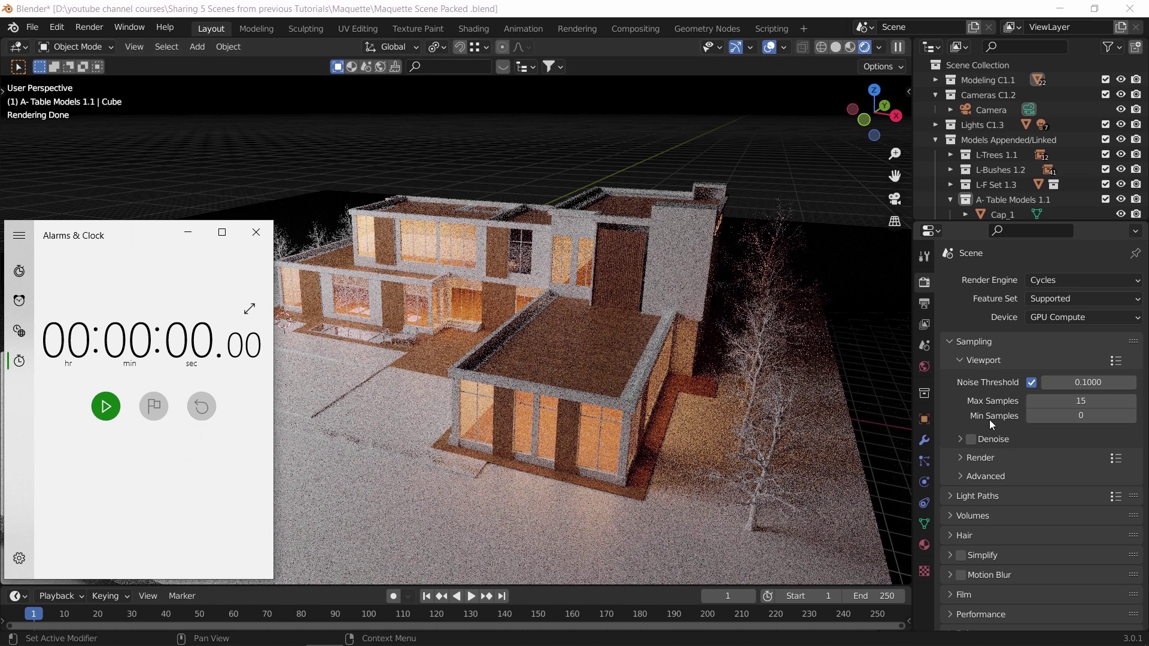
{"action": "left_click", "coordinate": [959, 439]}
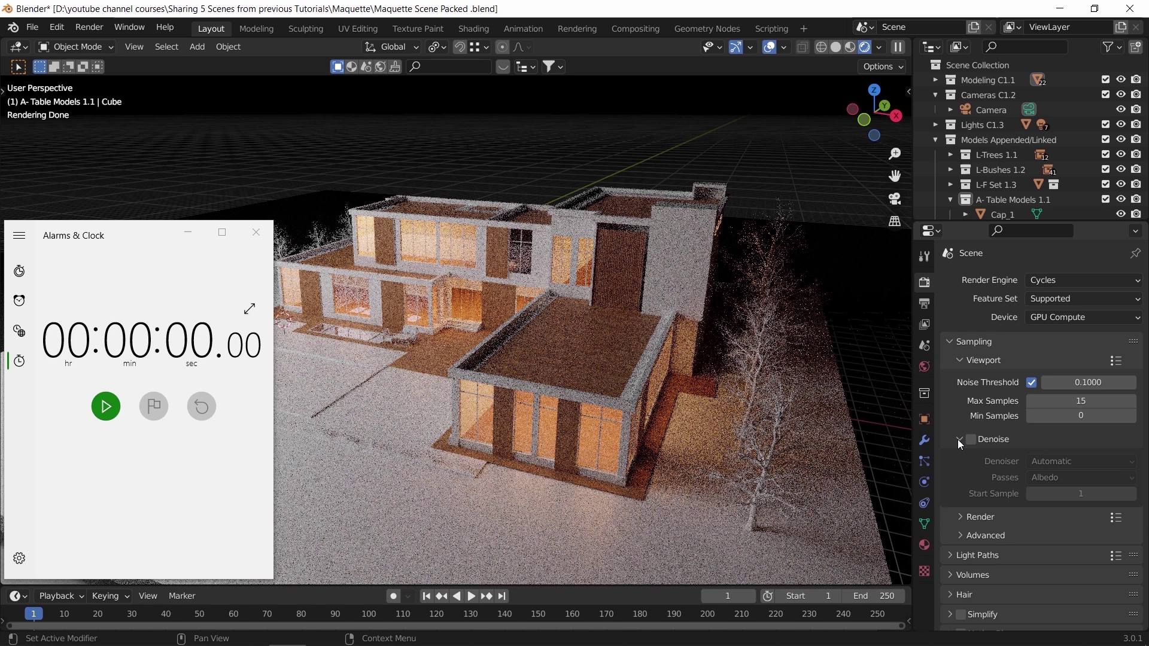
- Enable viewport denoising with OptiX and time the clean preview at 10.14 seconds
{"action": "left_click", "coordinate": [1054, 460]}
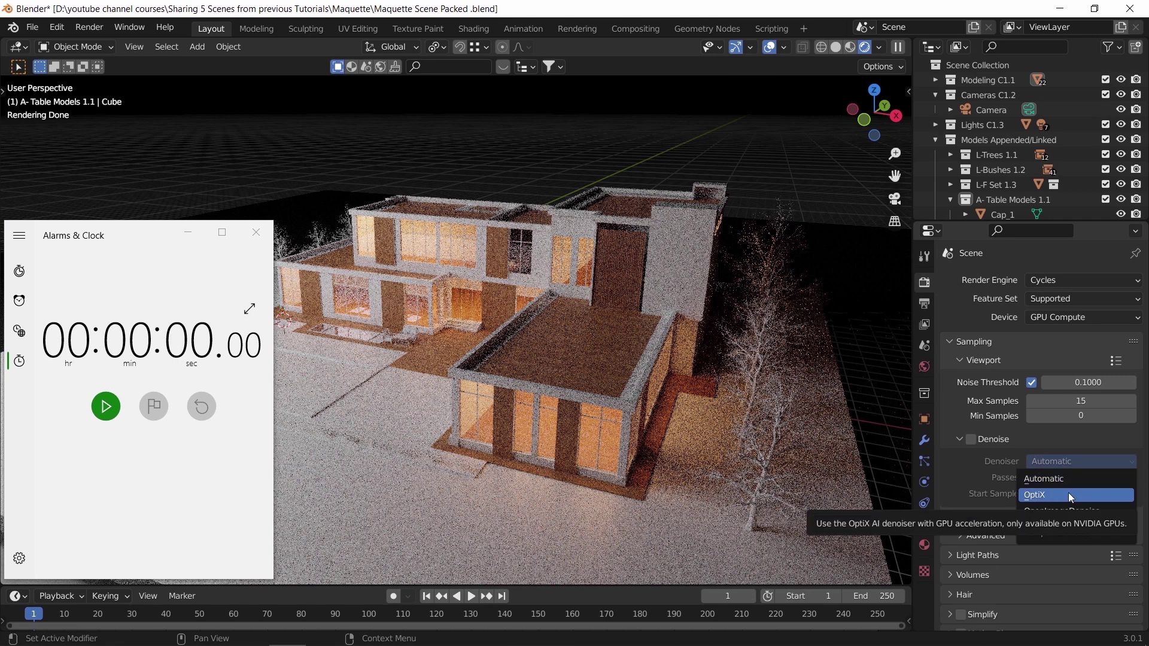
{"action": "left_click", "coordinate": [1067, 494]}
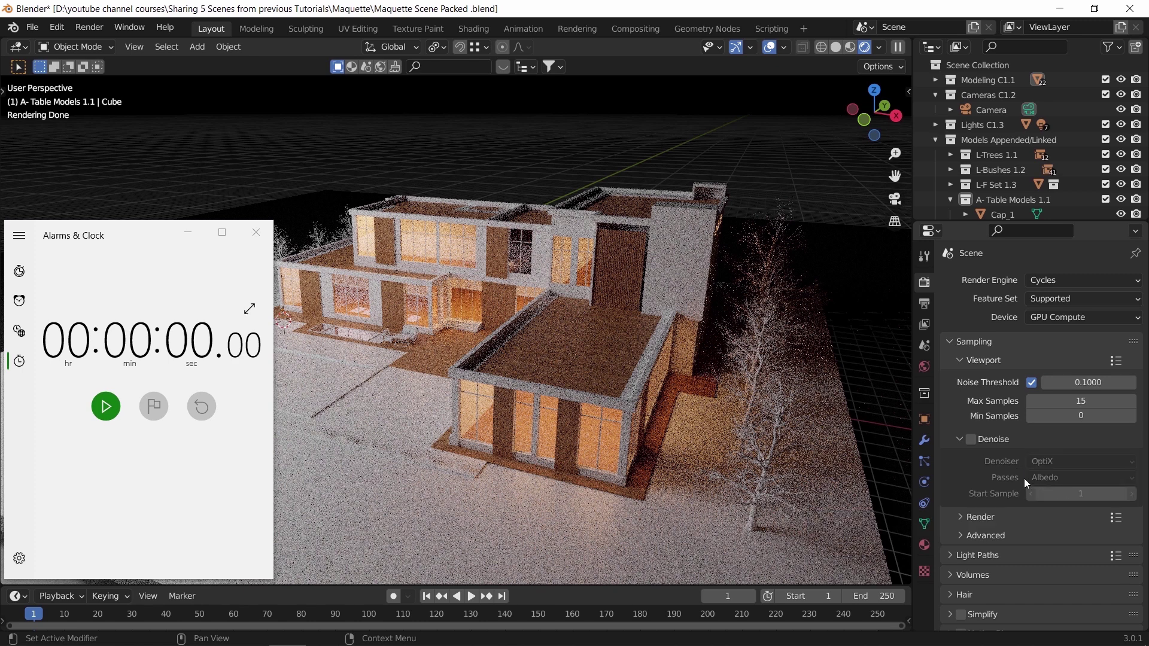
{"action": "left_click", "coordinate": [974, 444]}
{"action": "left_click", "coordinate": [107, 407]}
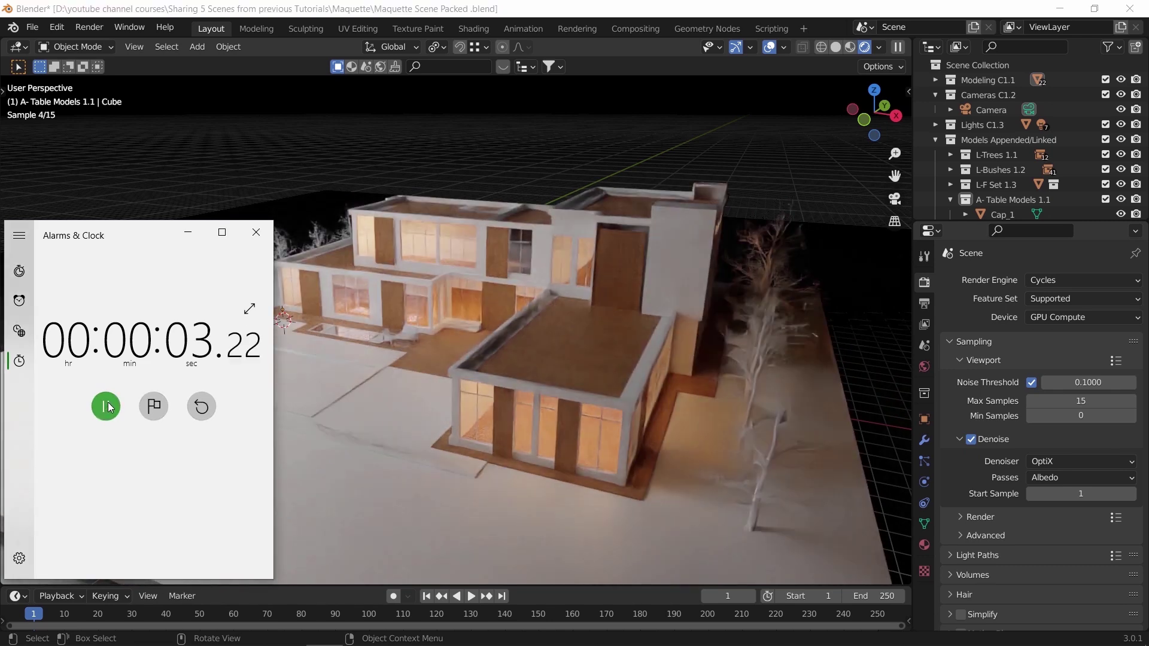
{"action": "left_click", "coordinate": [106, 406]}
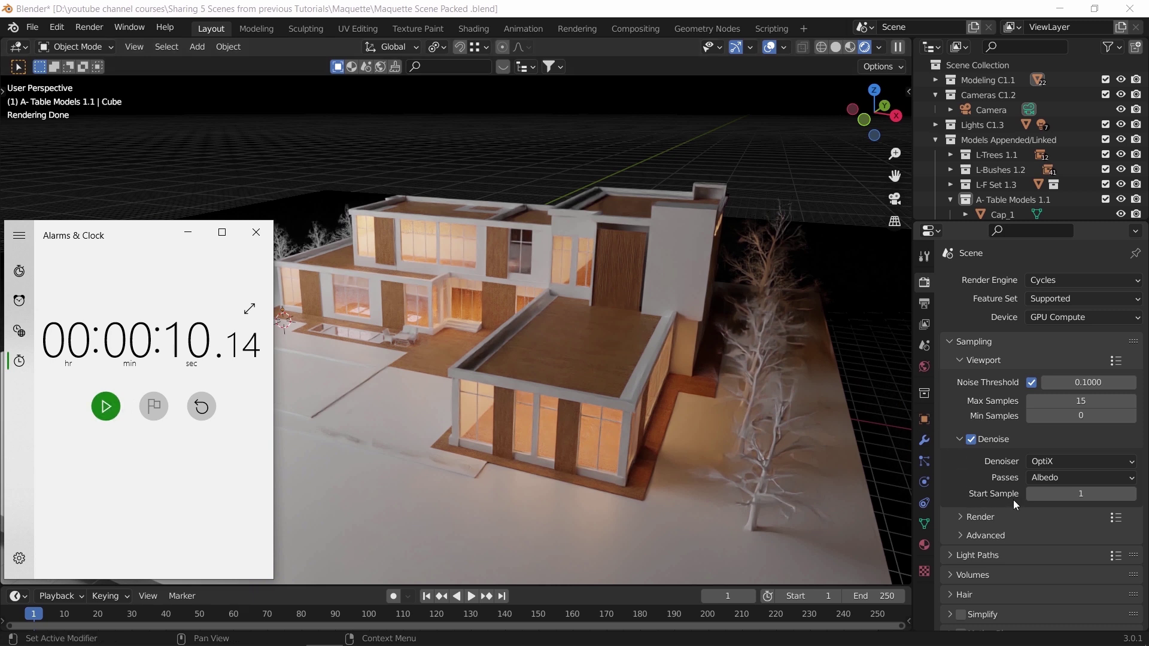
{"action": "key", "text": "ctrl+r"}
- Set the denoising Start Sample to 12 and time the re-rendered preview at 6.57 seconds
{"action": "left_click", "coordinate": [1083, 493]}
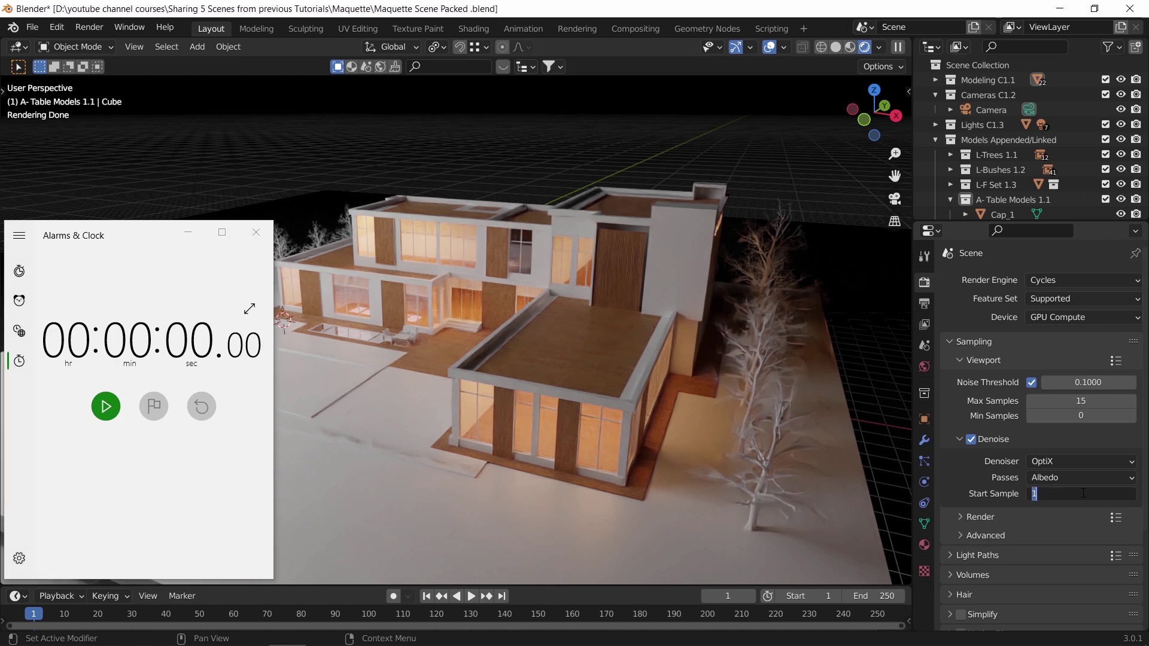
{"action": "left_click", "coordinate": [836, 47]}
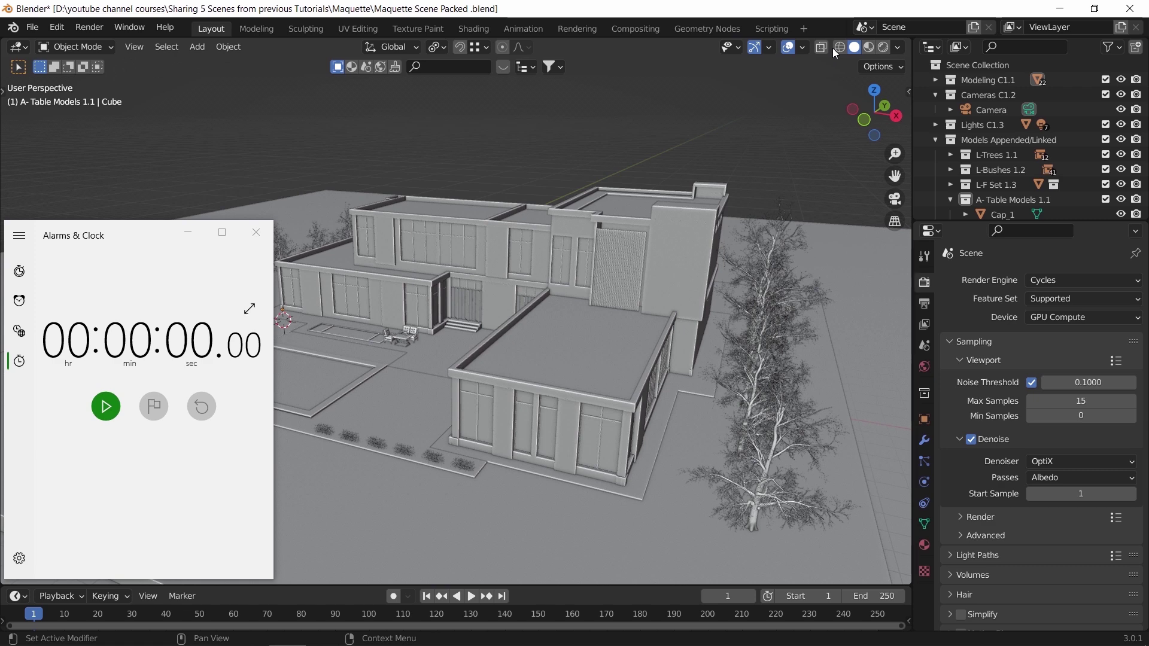
{"action": "left_click", "coordinate": [1080, 493]}
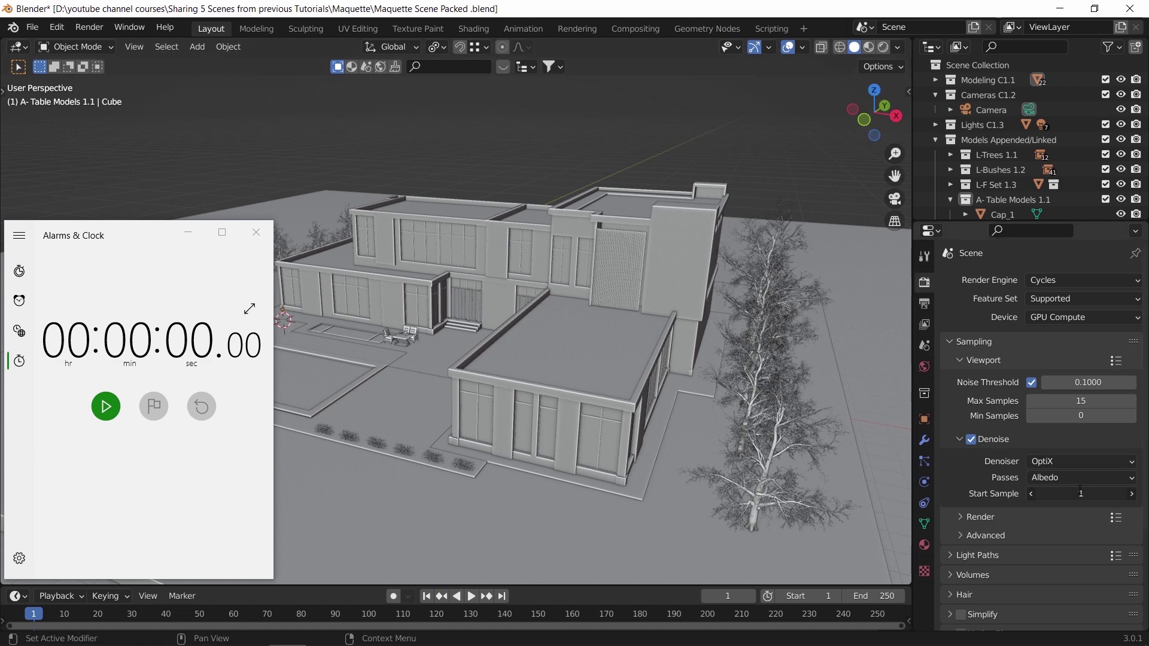
{"action": "type", "text": "12"}
{"action": "key", "text": "Return"}
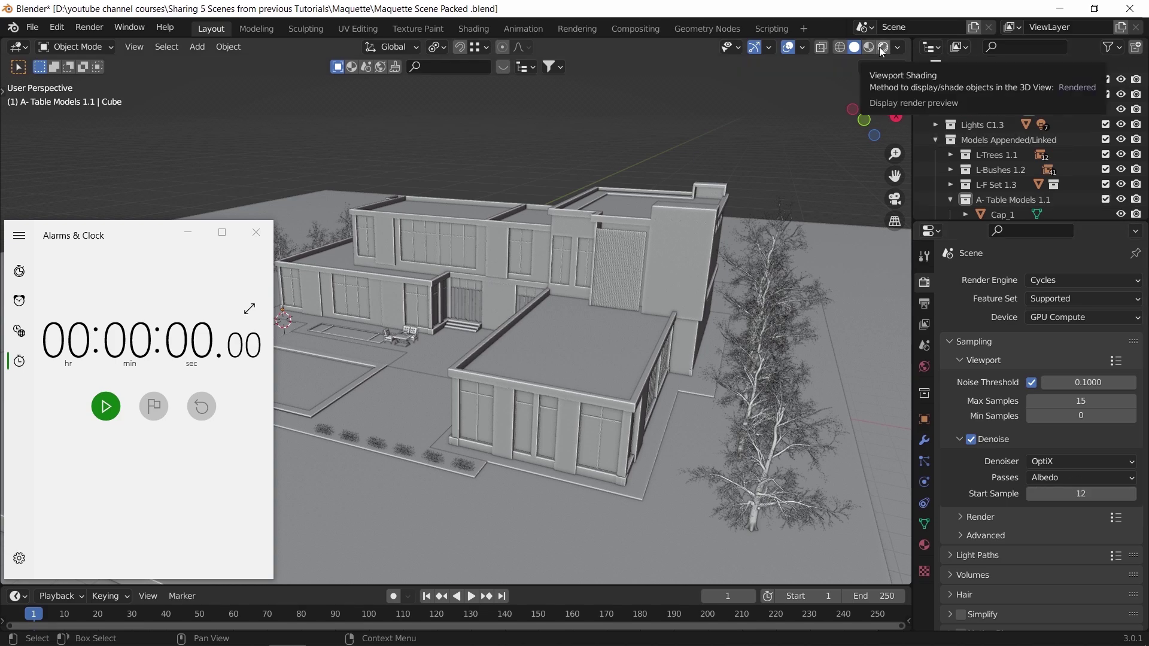
{"action": "left_click", "coordinate": [114, 402]}
{"action": "left_click", "coordinate": [108, 401]}
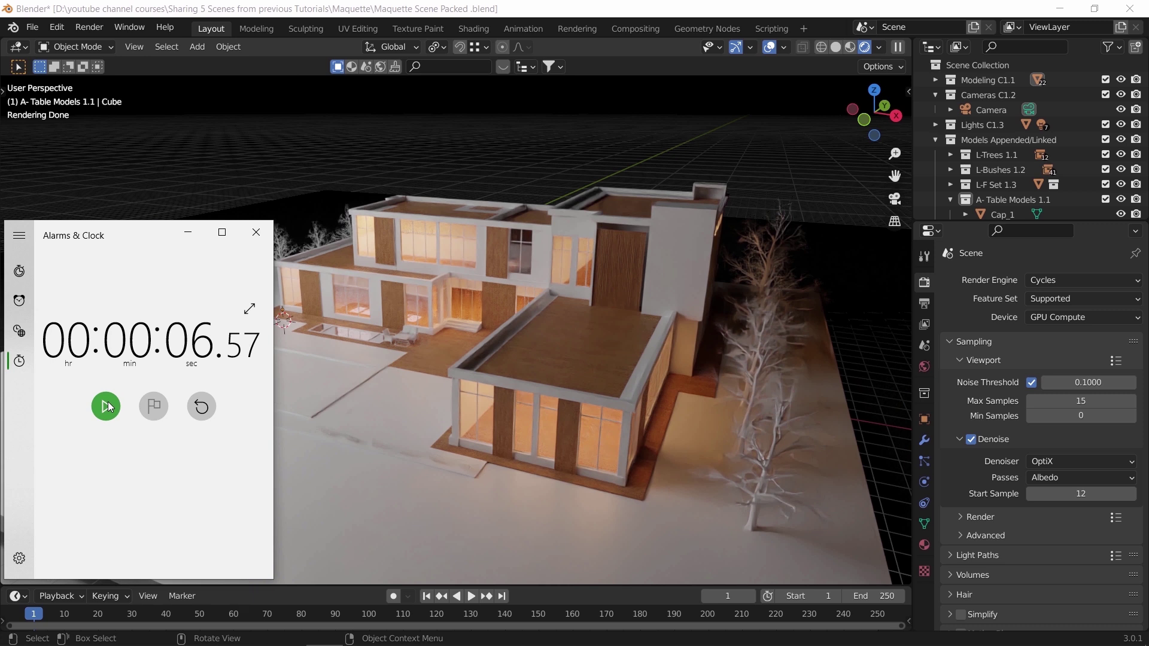
- Minimize the stopwatch, orbit to the house's other side, toggle overlays off and on, and select the sofa
{"action": "left_click", "coordinate": [187, 233]}
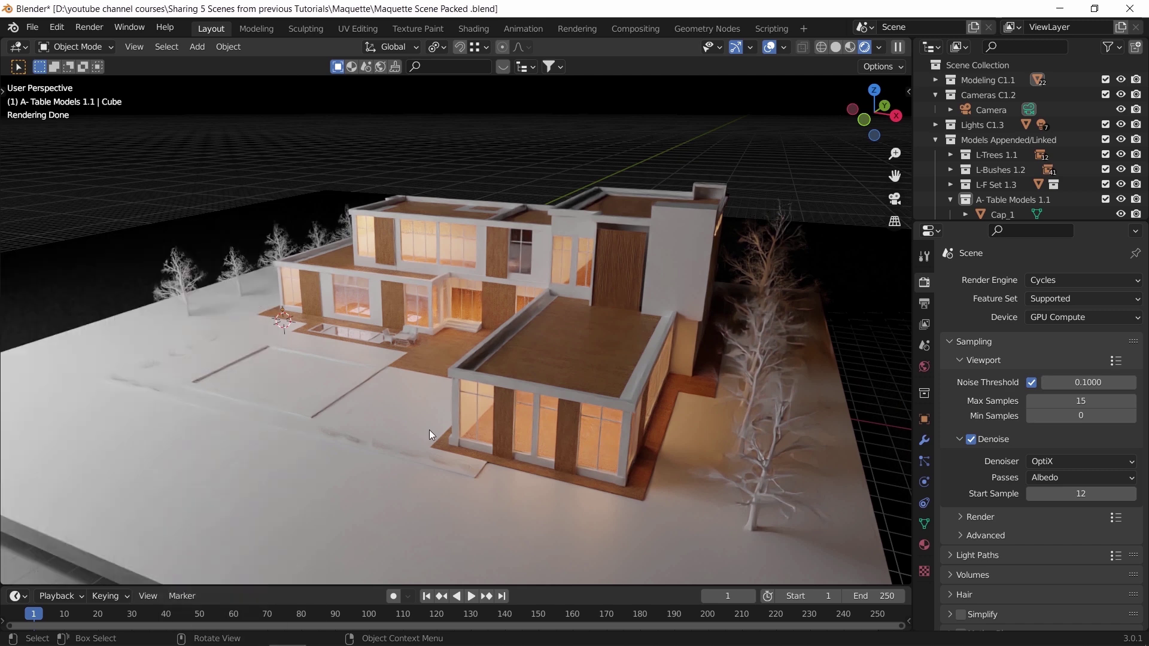
{"action": "mouse_move", "coordinate": [379, 357]}
{"action": "middle_mouse_down"}
{"action": "mouse_move", "coordinate": [550, 358]}
{"action": "mouse_move", "coordinate": [492, 339]}
{"action": "mouse_move", "coordinate": [376, 343]}
{"action": "middle_mouse_up"}
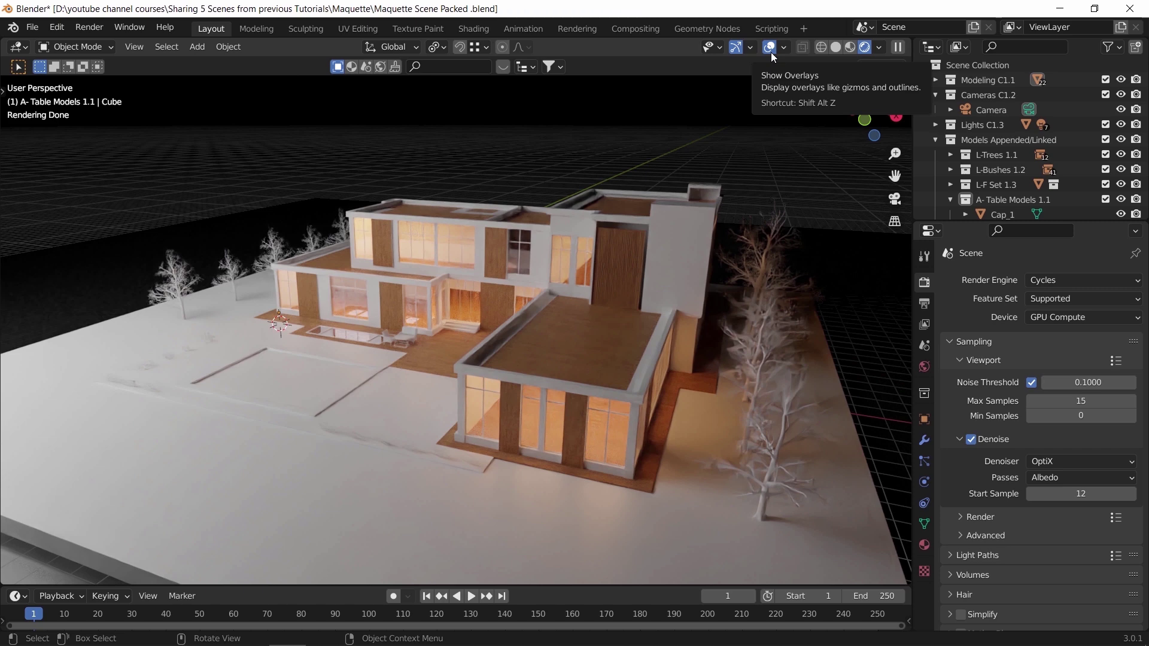
{"action": "left_click", "coordinate": [771, 52]}
{"action": "middle_click_drag", "start_coordinate": [511, 365], "coordinate": [640, 360]}
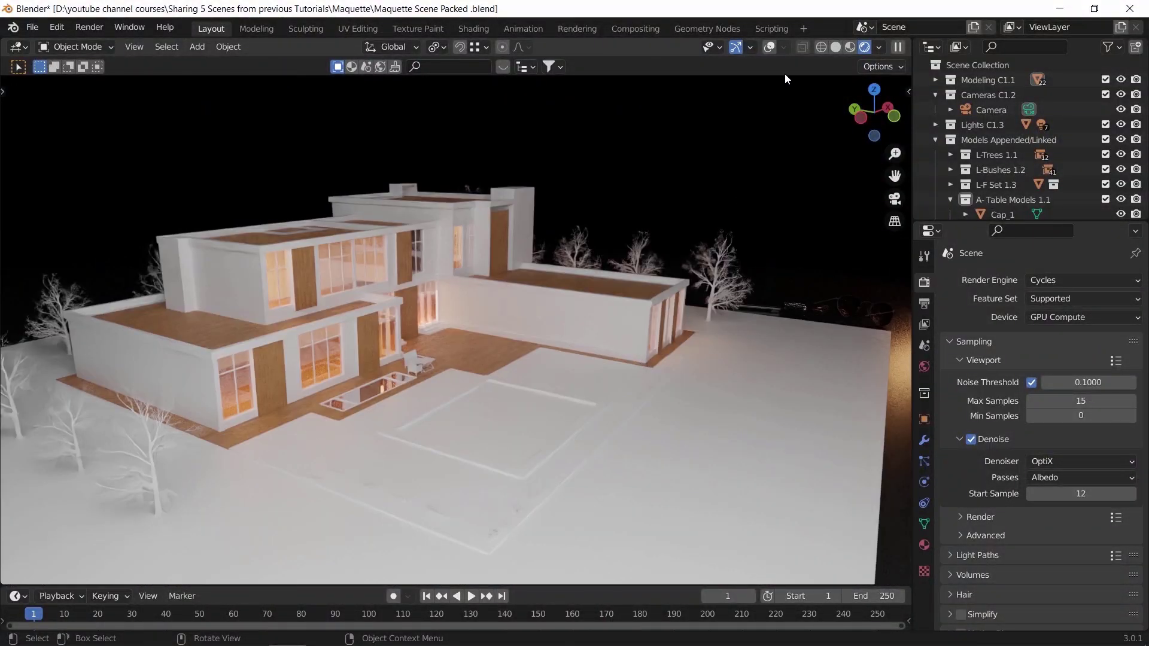
{"action": "left_click", "coordinate": [769, 48]}
{"action": "left_click", "coordinate": [417, 359]}
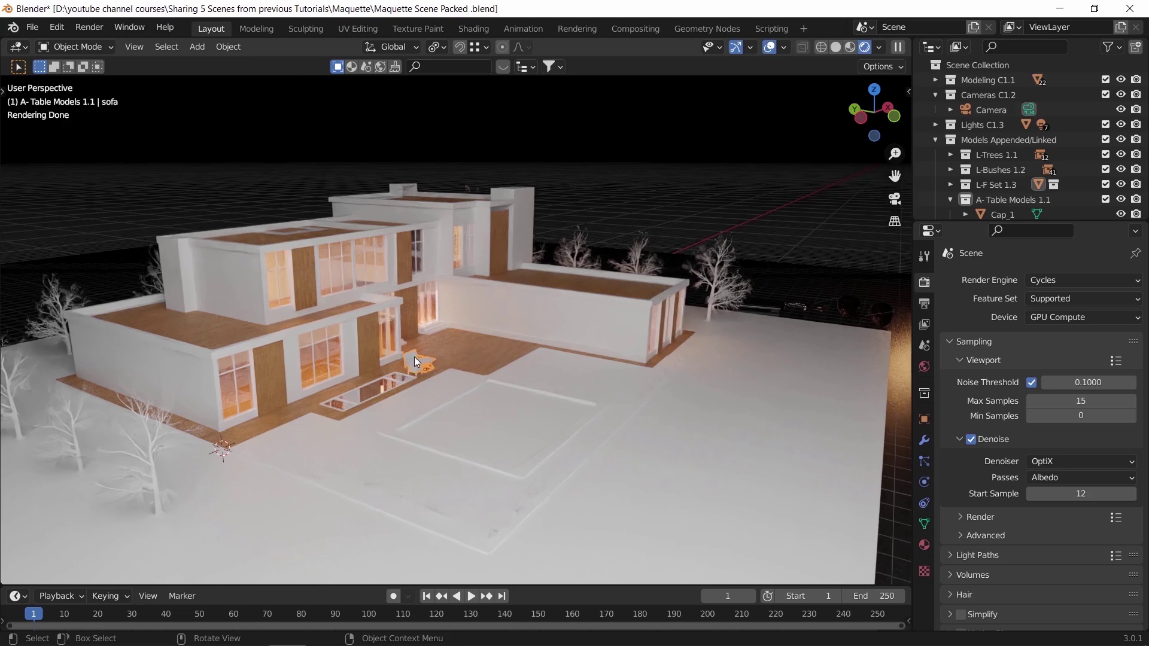
- Frame the deck's sofa set from above and draw a render region around the furniture
{"action": "key", "text": "KP_Decimal"}
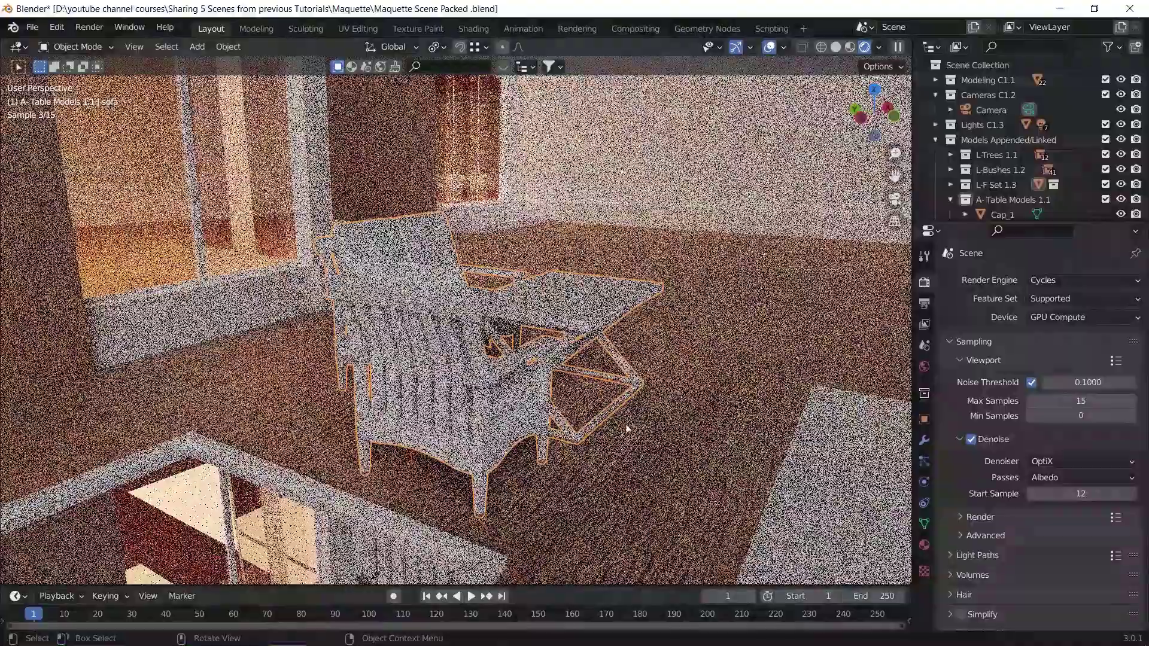
{"action": "middle_click_drag", "start_coordinate": [623, 404], "coordinate": [484, 422]}
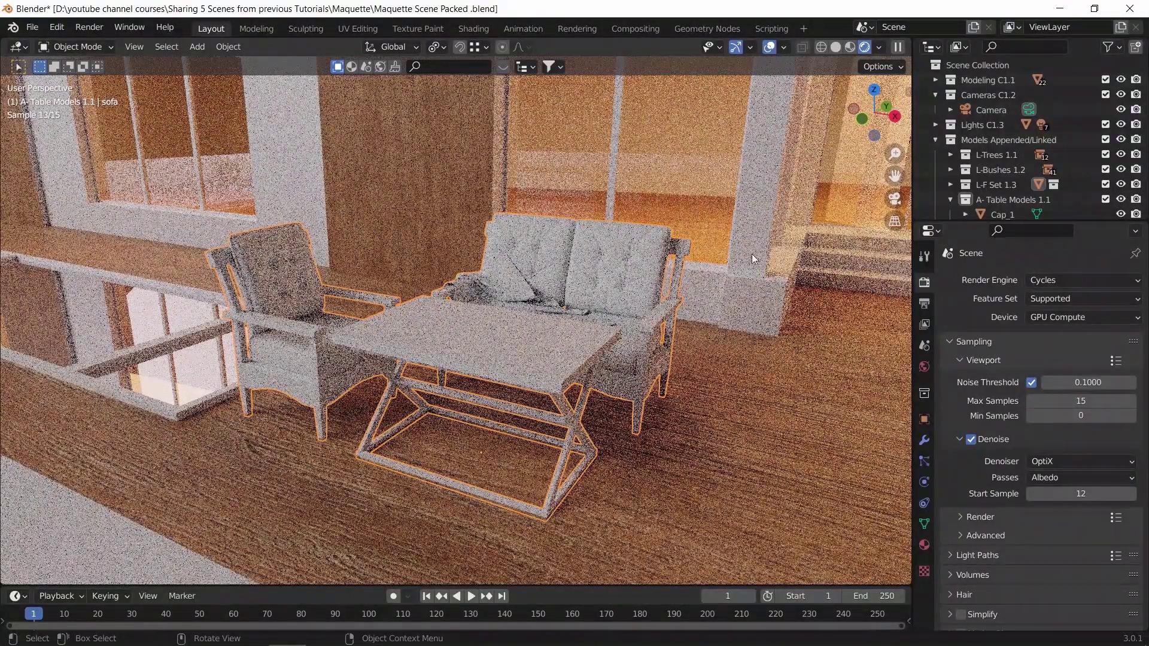
{"action": "key", "text": "b"}
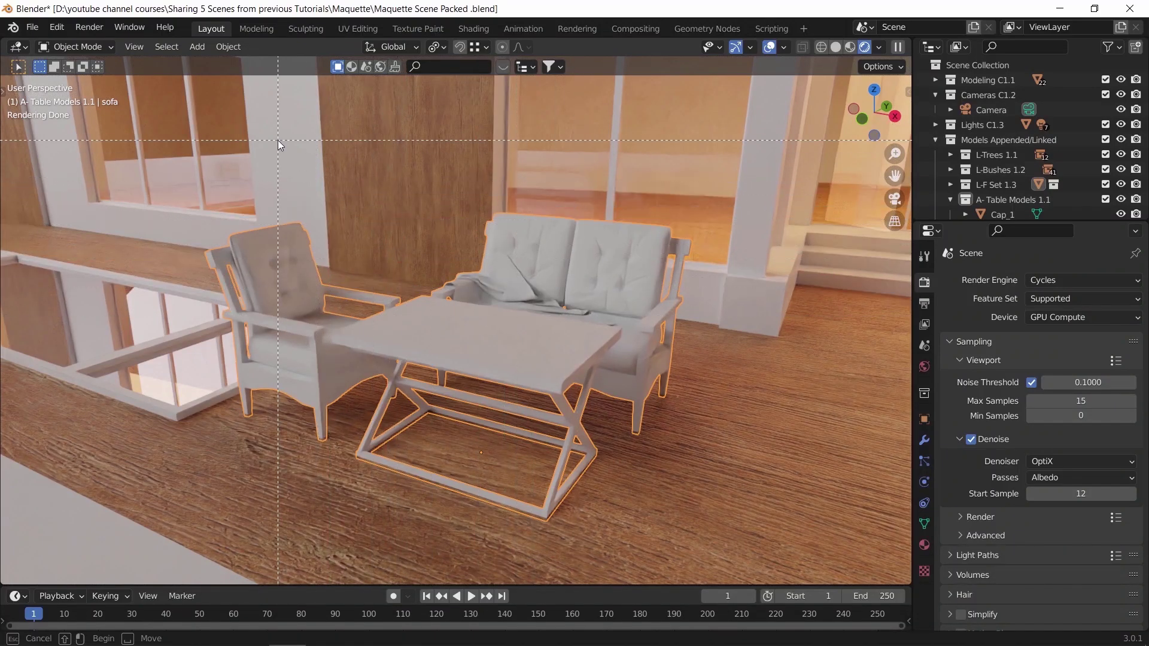
{"action": "left_click_drag", "start_coordinate": [278, 140], "coordinate": [720, 518]}
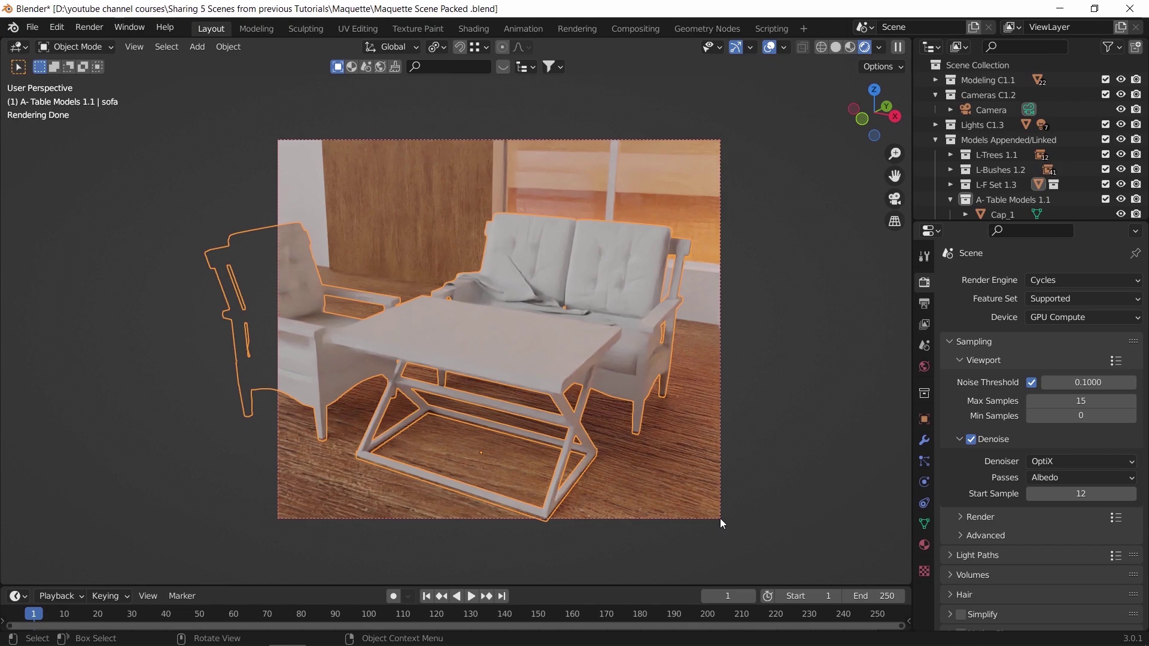
- Draw a render region around the sofa and table, then orbit to test it
{"action": "mouse_move", "coordinate": [664, 419]}
{"action": "middle_mouse_down"}
{"action": "mouse_move", "coordinate": [634, 407]}
{"action": "mouse_move", "coordinate": [671, 399]}
{"action": "middle_mouse_up"}
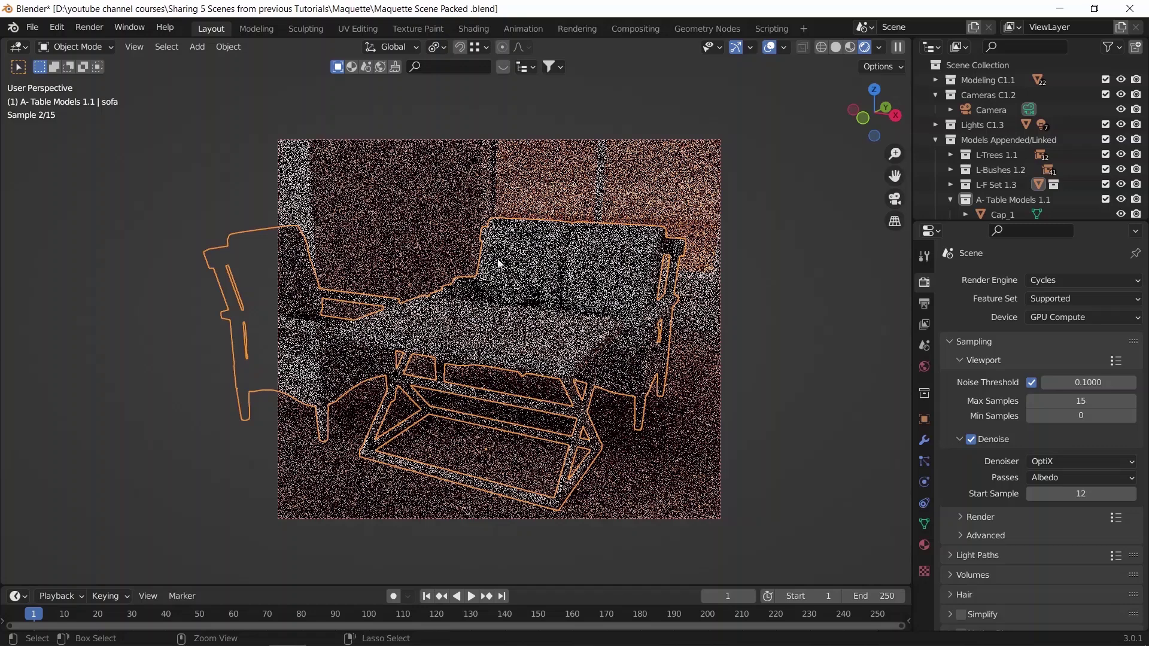
{"action": "key", "text": "ctrl+b"}
{"action": "left_click_drag", "start_coordinate": [408, 235], "coordinate": [610, 433]}
{"action": "key", "text": "ctrl+b"}
{"action": "left_click_drag", "start_coordinate": [362, 174], "coordinate": [655, 512]}
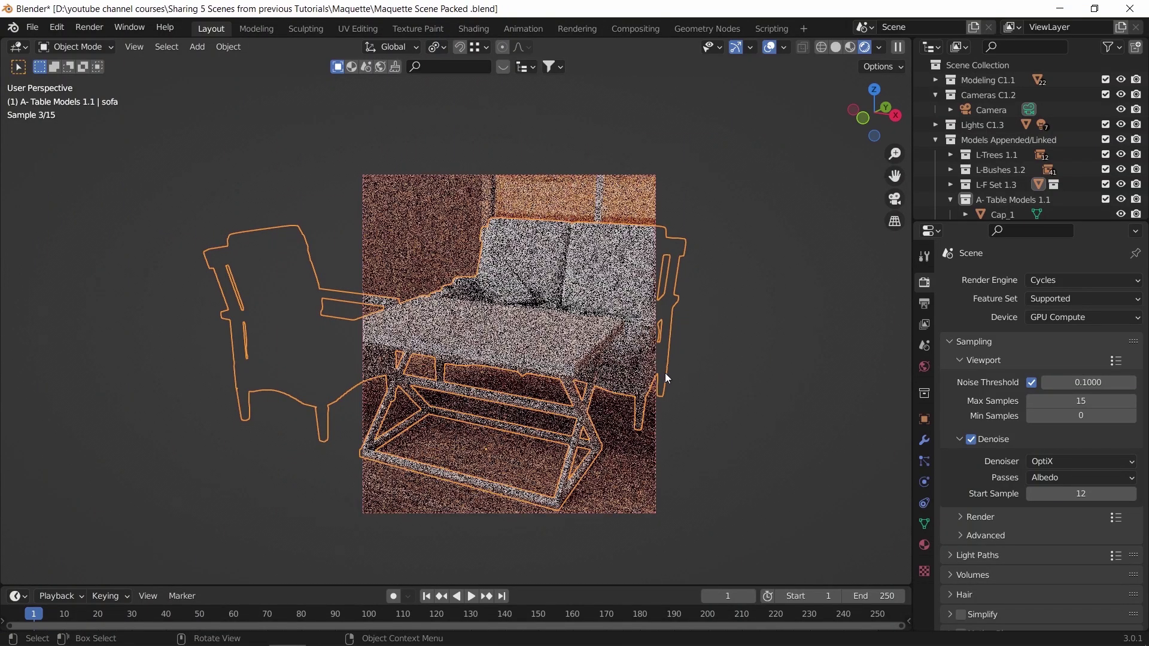
{"action": "middle_click_drag", "start_coordinate": [597, 373], "coordinate": [598, 374]}
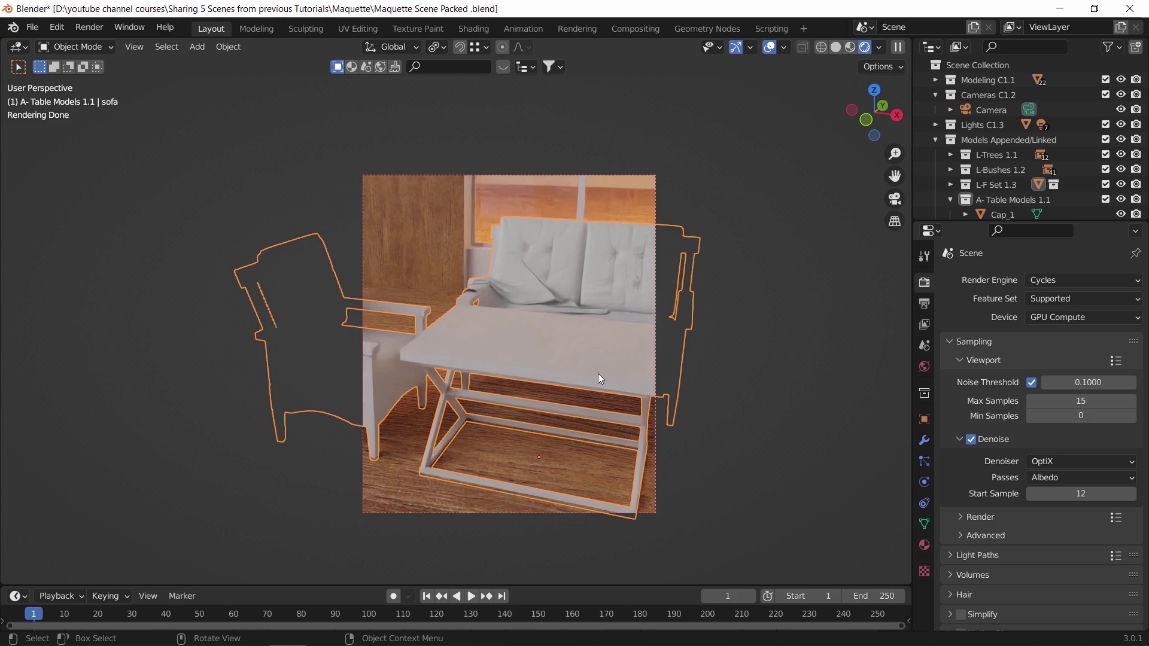
- Clear the render region and zoom out to a lower view of the house facade
{"action": "key", "text": "ctrl+alt+b"}
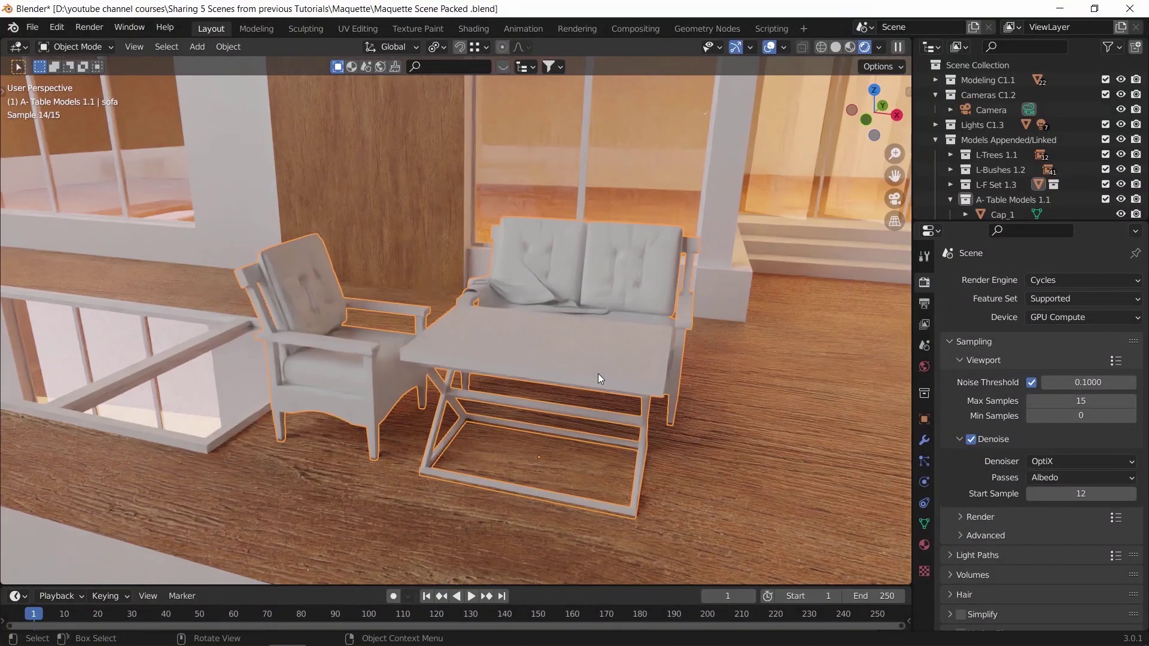
{"action": "scroll", "coordinate": [598, 373], "scroll_direction": "down", "scroll_amount": 5}
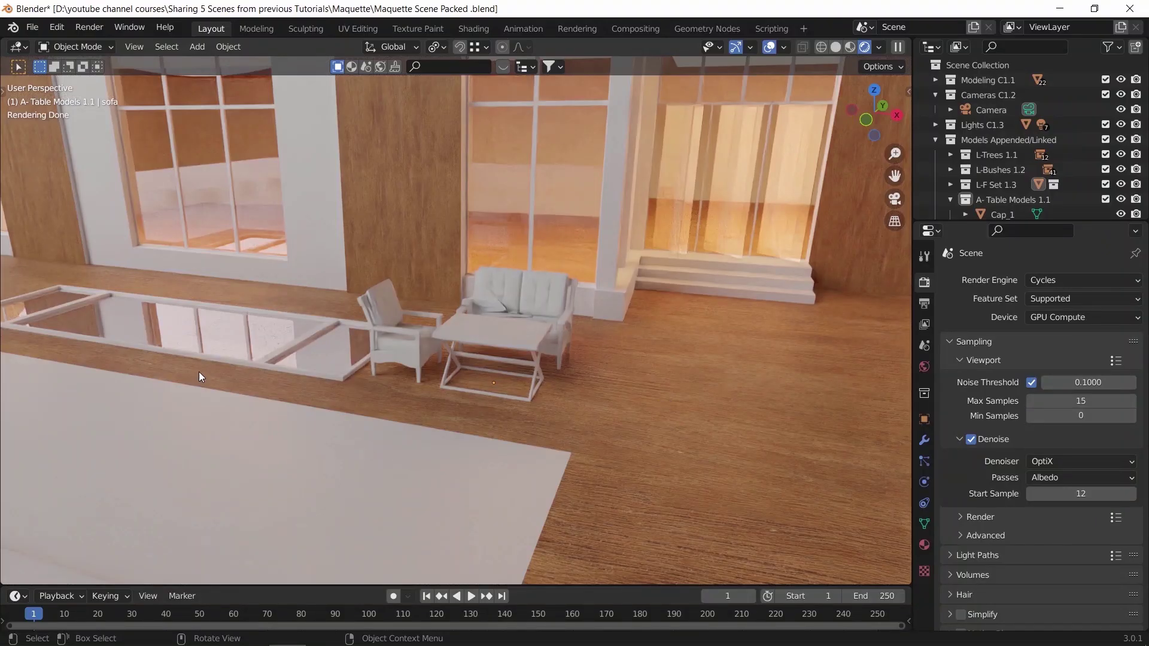
{"action": "middle_click_drag", "start_coordinate": [518, 405], "coordinate": [449, 447]}
{"action": "scroll", "coordinate": [450, 446], "scroll_direction": "down", "scroll_amount": 3}
- Split the viewport, split the left view horizontally, and set the lower view to Wireframe
{"action": "right_click", "coordinate": [466, 587]}
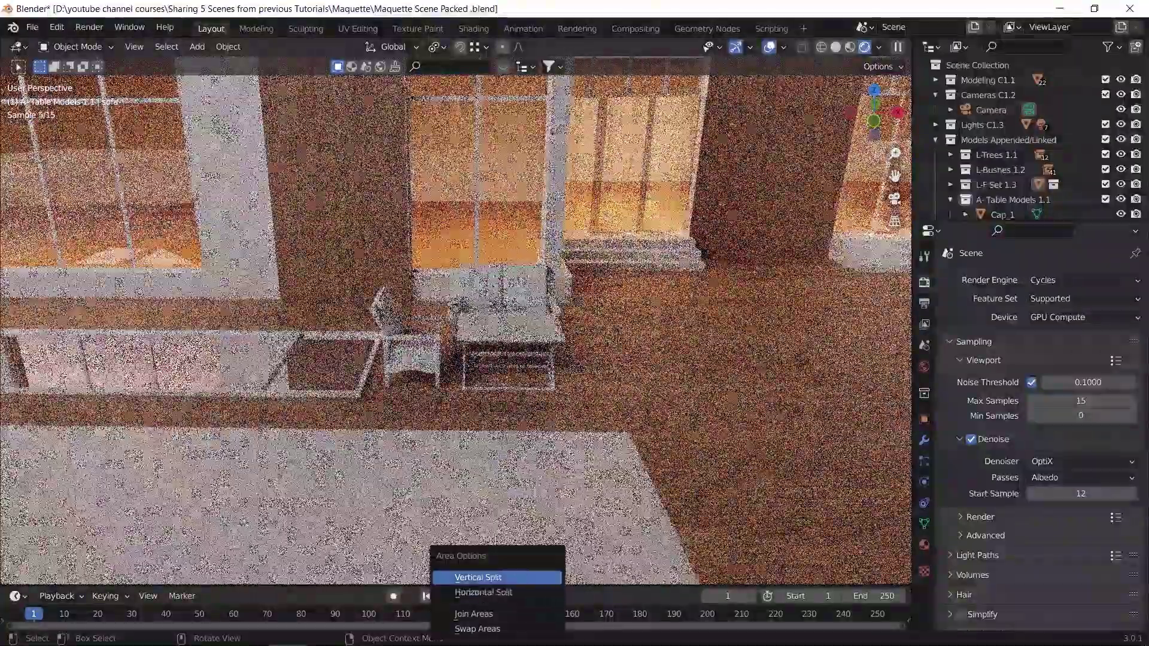
{"action": "left_click", "coordinate": [467, 574]}
{"action": "left_click", "coordinate": [480, 569]}
{"action": "right_click", "coordinate": [341, 596]}
{"action": "left_click", "coordinate": [335, 554]}
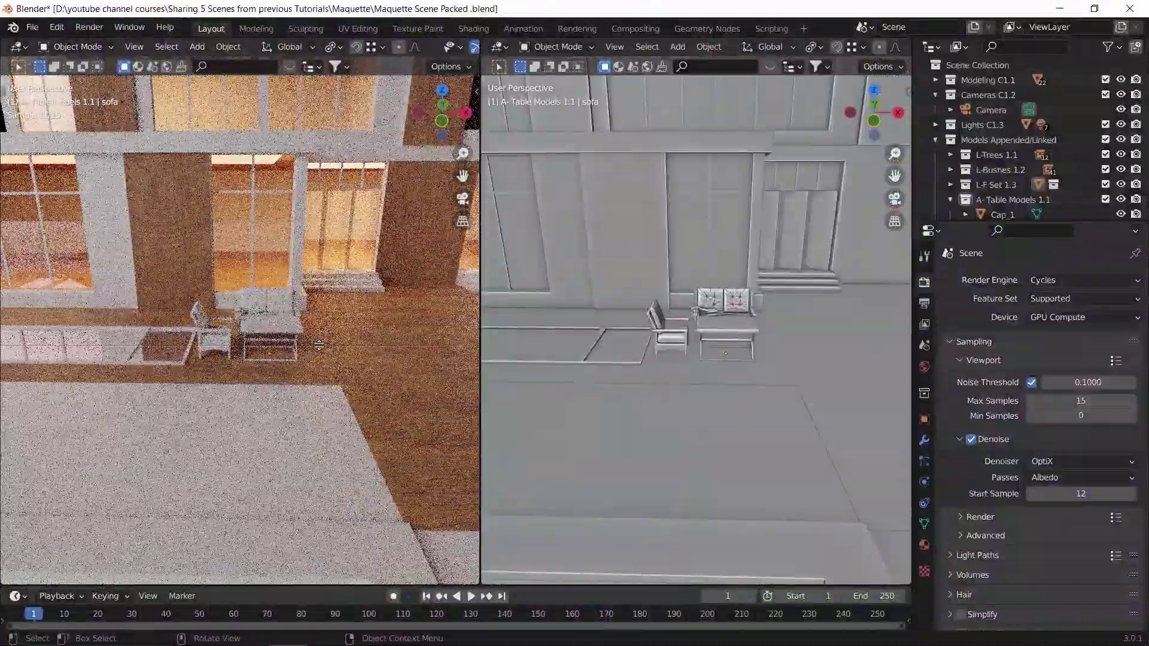
{"action": "left_click", "coordinate": [389, 357]}
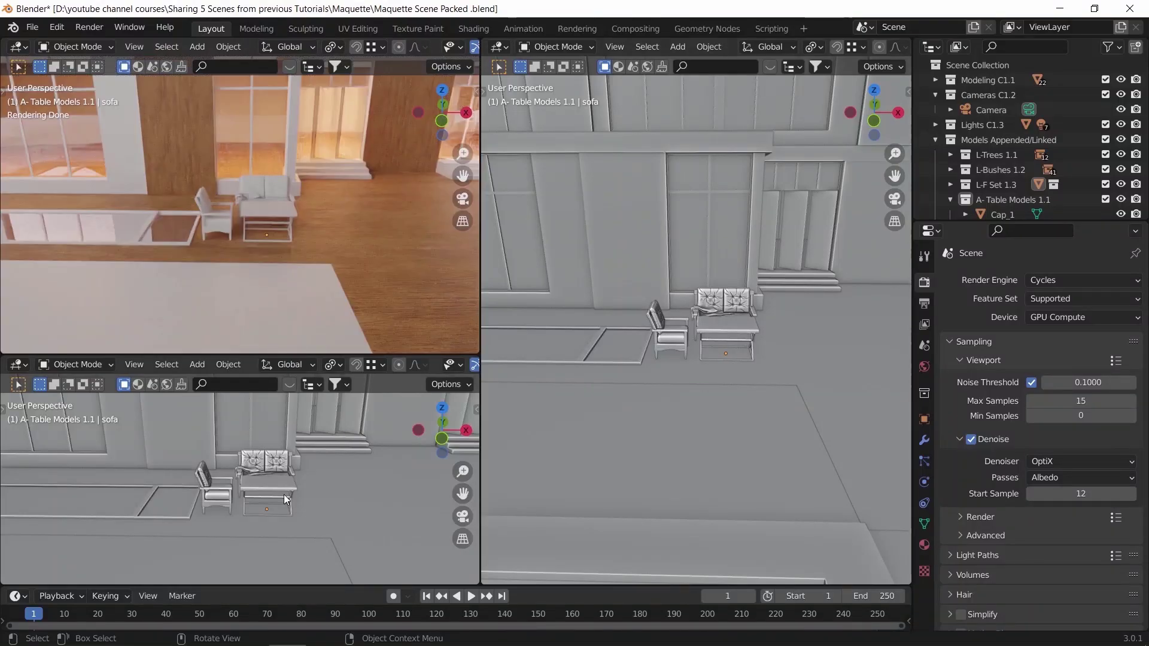
{"action": "key", "text": "z"}
{"action": "left_click", "coordinate": [203, 492]}
{"action": "middle_click_drag", "start_coordinate": [203, 488], "coordinate": [209, 467]}
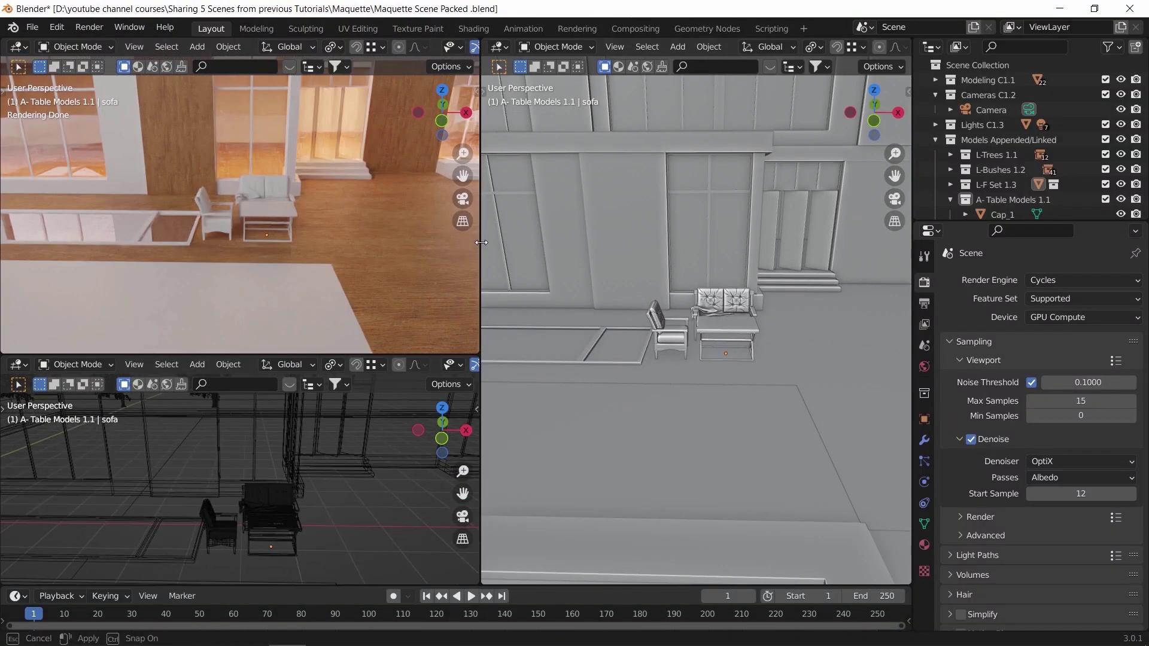
- Resize the areas so the left column is narrower beside the solid view
{"action": "left_click_drag", "start_coordinate": [480, 269], "coordinate": [422, 269]}
{"action": "left_click_drag", "start_coordinate": [296, 357], "coordinate": [295, 402]}
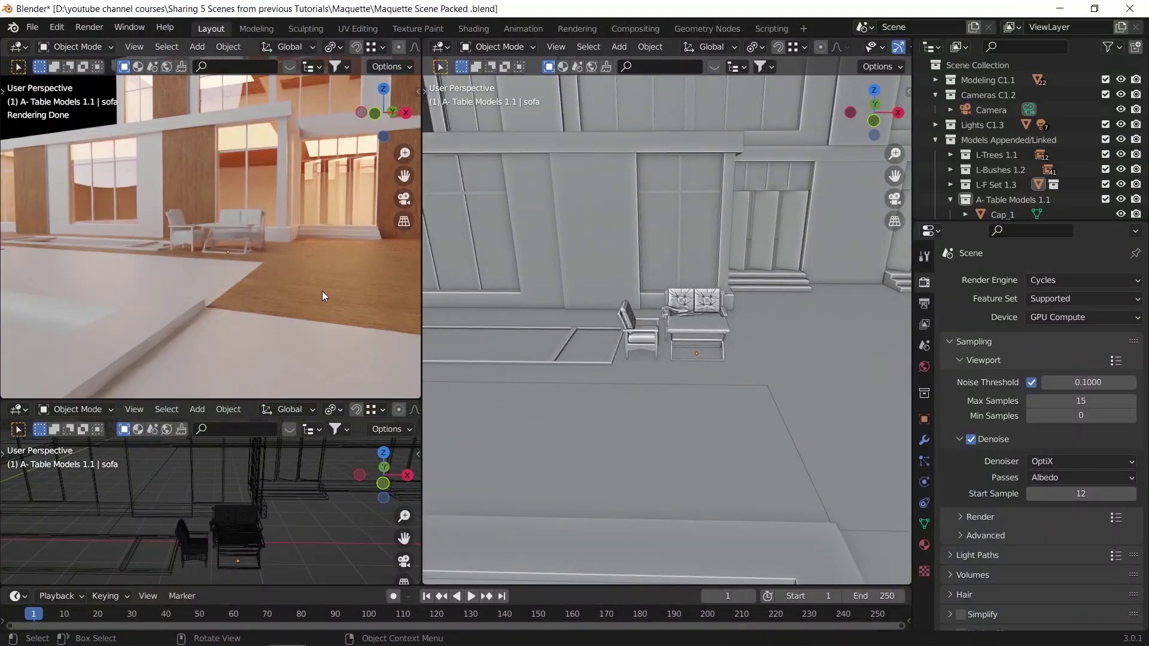
{"action": "left_click_drag", "start_coordinate": [422, 291], "coordinate": [286, 290]}
{"action": "left_click_drag", "start_coordinate": [151, 398], "coordinate": [151, 196]}
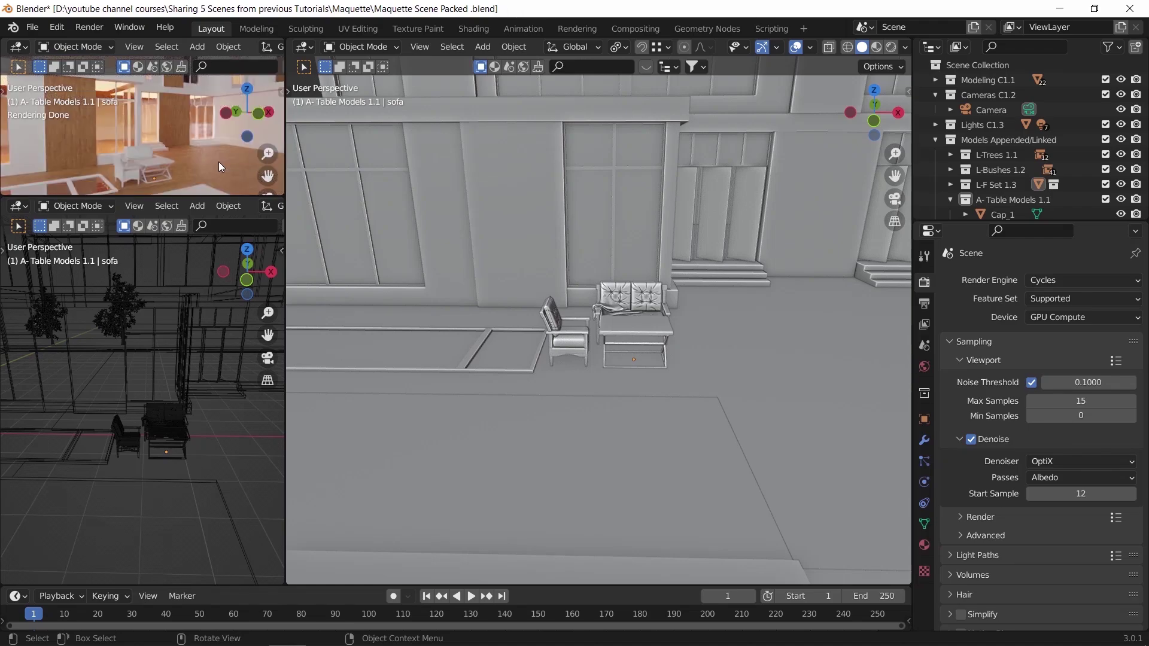
{"action": "left_click_drag", "start_coordinate": [216, 196], "coordinate": [215, 327]}
{"action": "left_click_drag", "start_coordinate": [286, 251], "coordinate": [390, 251]}
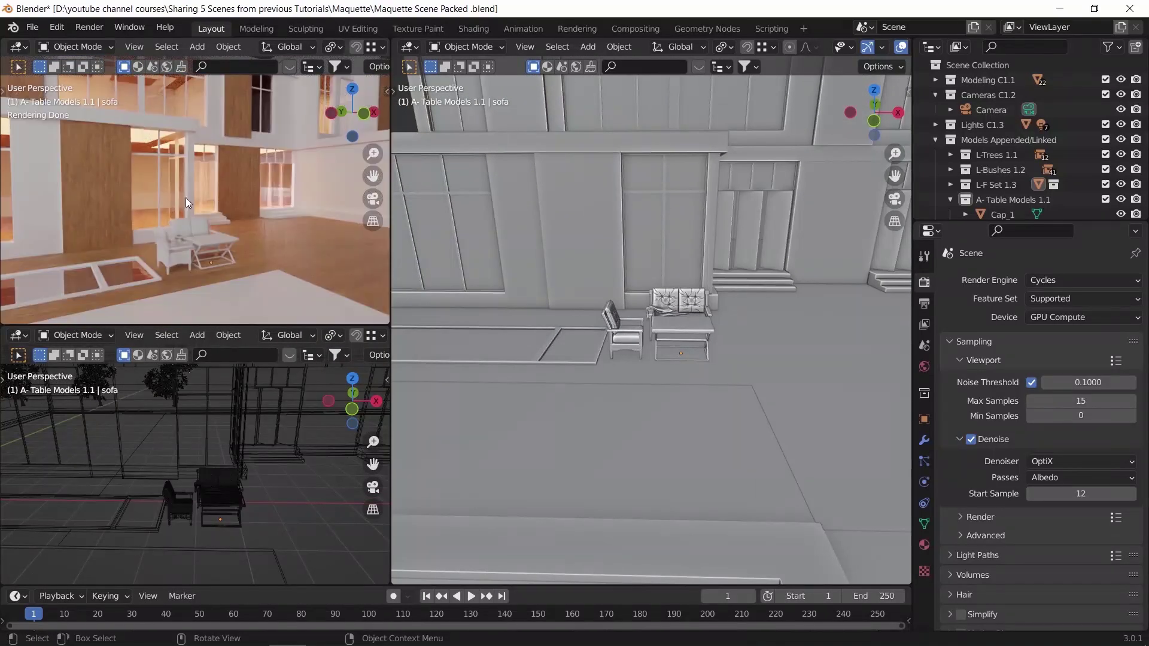
{"action": "left_click", "coordinate": [937, 48]}
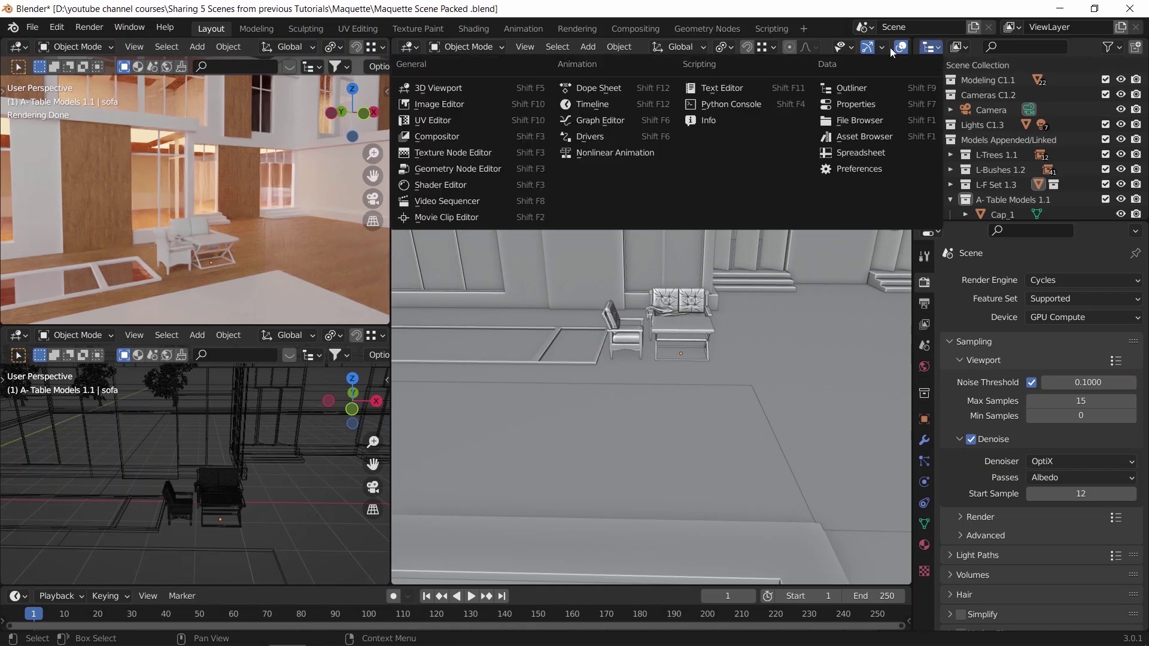
- Turn the Outliner into a 3D Viewport and try Rendered and Solid shading there
{"action": "left_click", "coordinate": [473, 89]}
{"action": "mouse_move", "coordinate": [1038, 156]}
{"action": "middle_mouse_down"}
{"action": "mouse_move", "coordinate": [1032, 144]}
{"action": "mouse_move", "coordinate": [1051, 136]}
{"action": "middle_mouse_up"}
{"action": "key", "text": "z"}
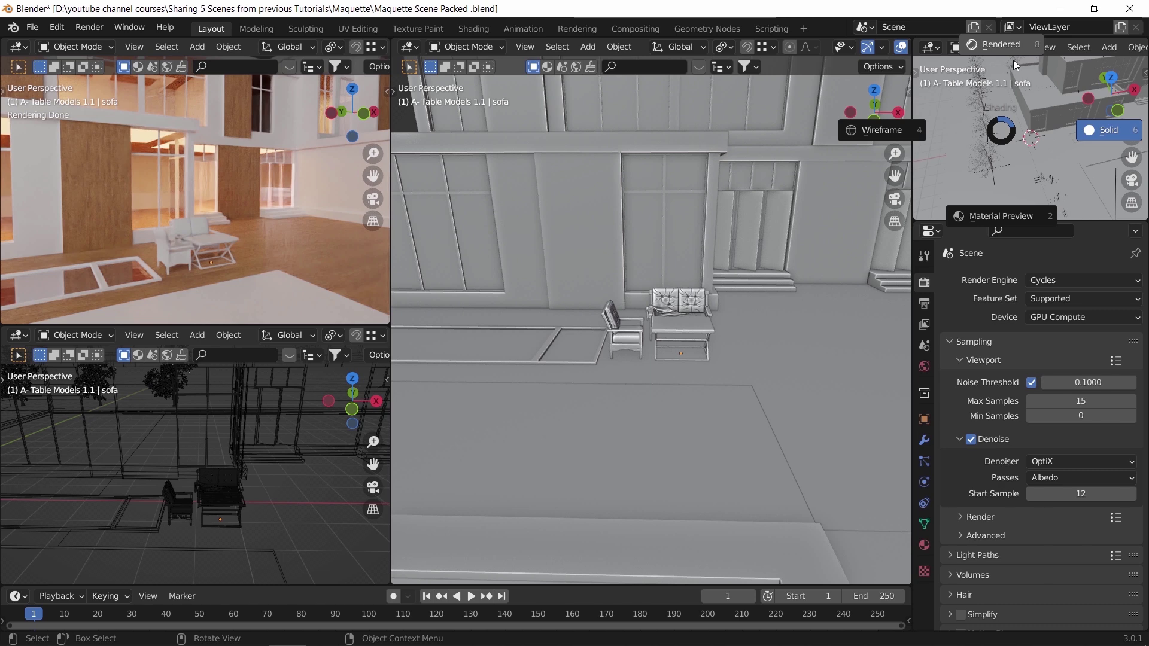
{"action": "left_click", "coordinate": [1010, 57]}
{"action": "key", "text": "z"}
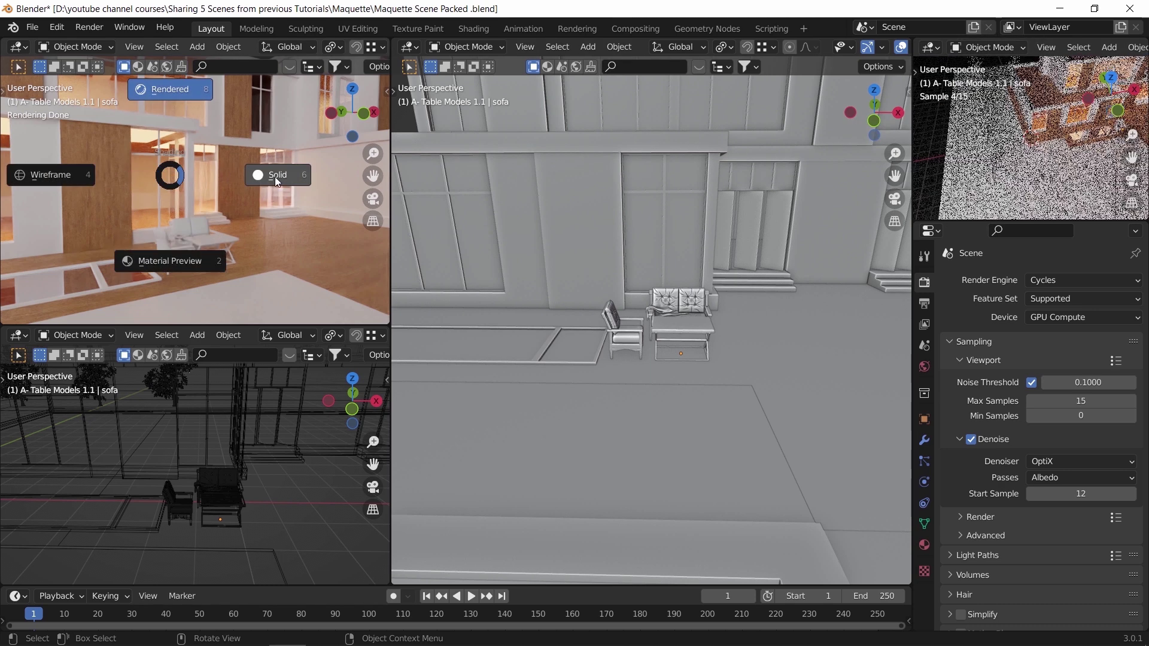
{"action": "left_click", "coordinate": [276, 182]}
{"action": "middle_click_drag", "start_coordinate": [1043, 149], "coordinate": [1054, 142]}
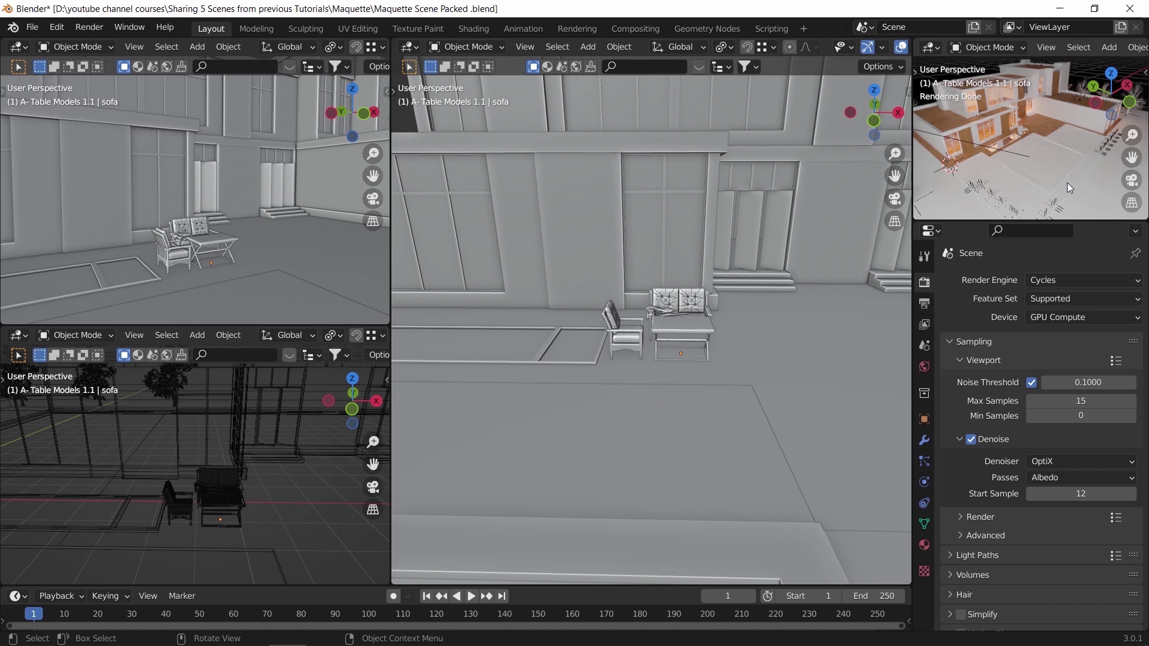
{"action": "key", "text": "z"}
{"action": "left_click", "coordinate": [992, 157]}
- Restore the Outliner and join the split left views back into one
{"action": "left_click", "coordinate": [926, 49]}
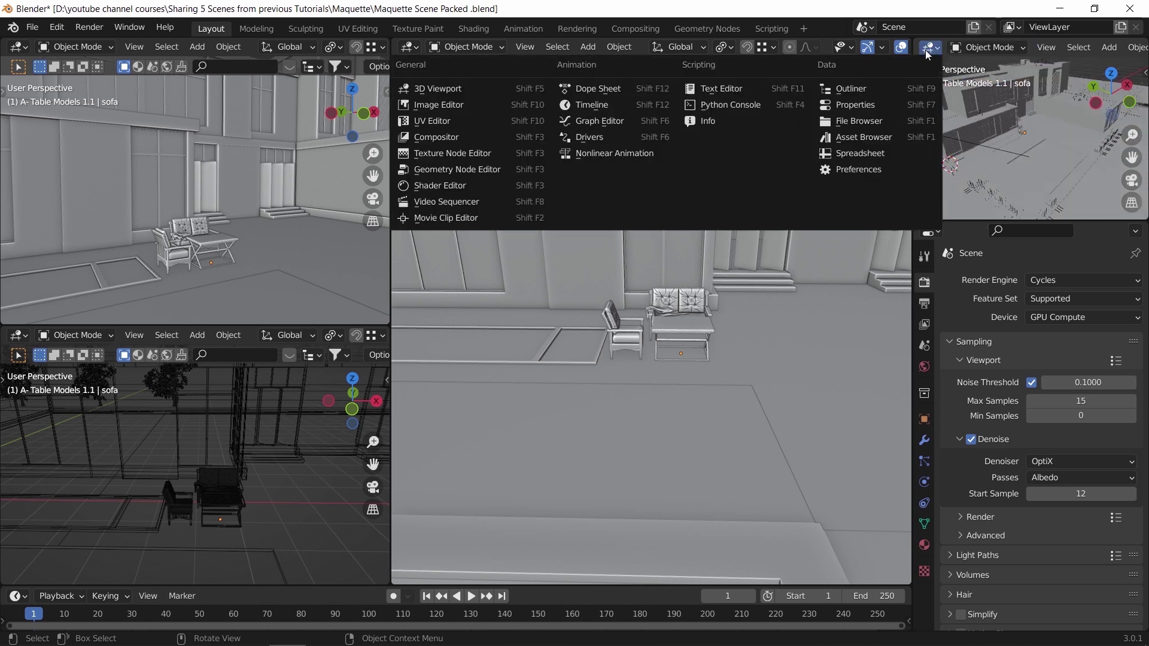
{"action": "left_click", "coordinate": [848, 88]}
{"action": "left_click_drag", "start_coordinate": [390, 267], "coordinate": [455, 530]}
{"action": "scroll", "coordinate": [674, 382], "scroll_direction": "down", "scroll_amount": 2, "text": "ctrl"}
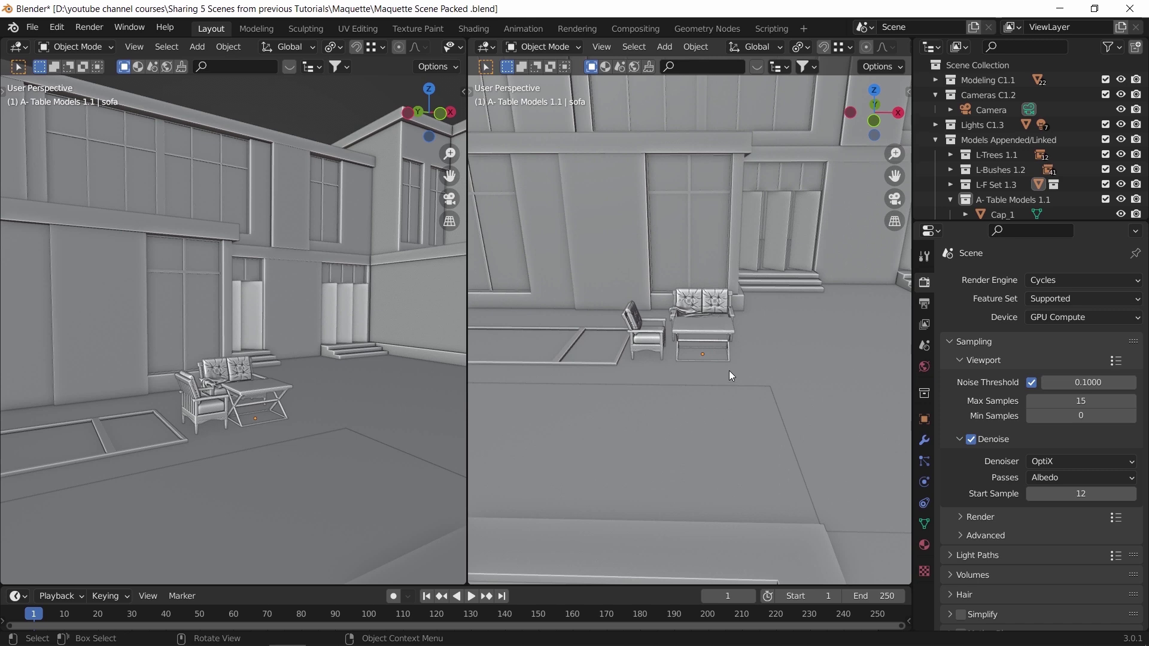
- Switch the right view to the camera view and widen it
{"action": "key", "text": "KP_0"}
{"action": "left_click_drag", "start_coordinate": [468, 323], "coordinate": [380, 324]}
{"action": "scroll", "coordinate": [700, 352], "scroll_direction": "up", "scroll_amount": 2}
{"action": "scroll", "coordinate": [700, 355], "scroll_direction": "down", "scroll_amount": 2}
- Render the camera view in Cycles and show the Output settings (1500×1500 px)
{"action": "key", "text": "z"}
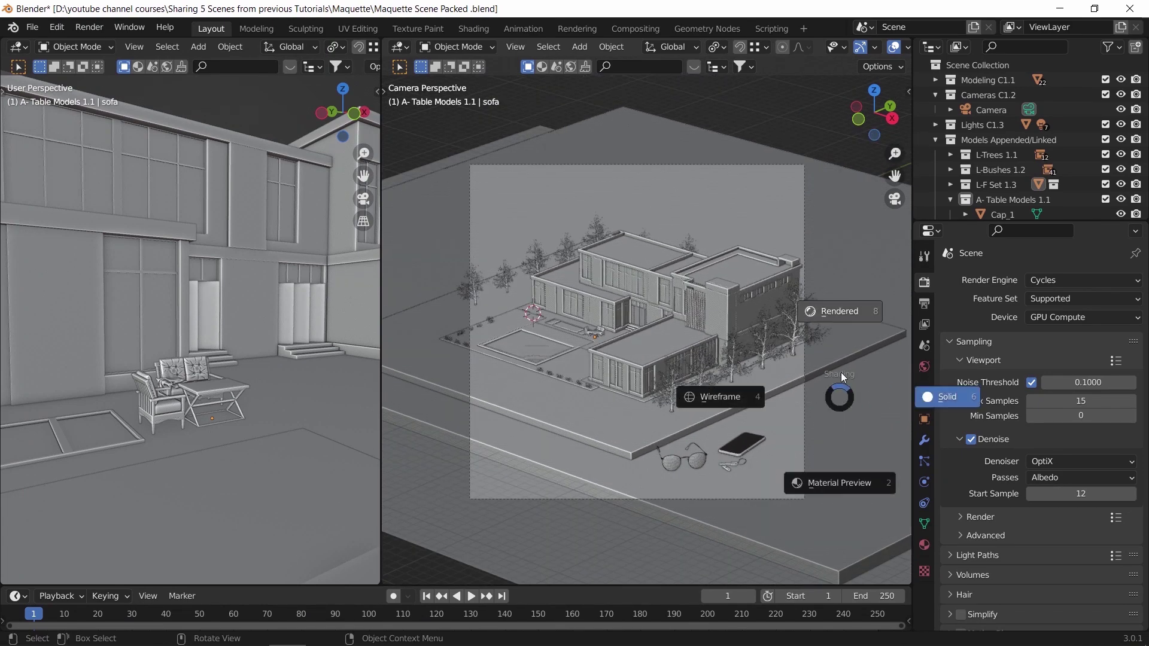
{"action": "left_click", "coordinate": [841, 320]}
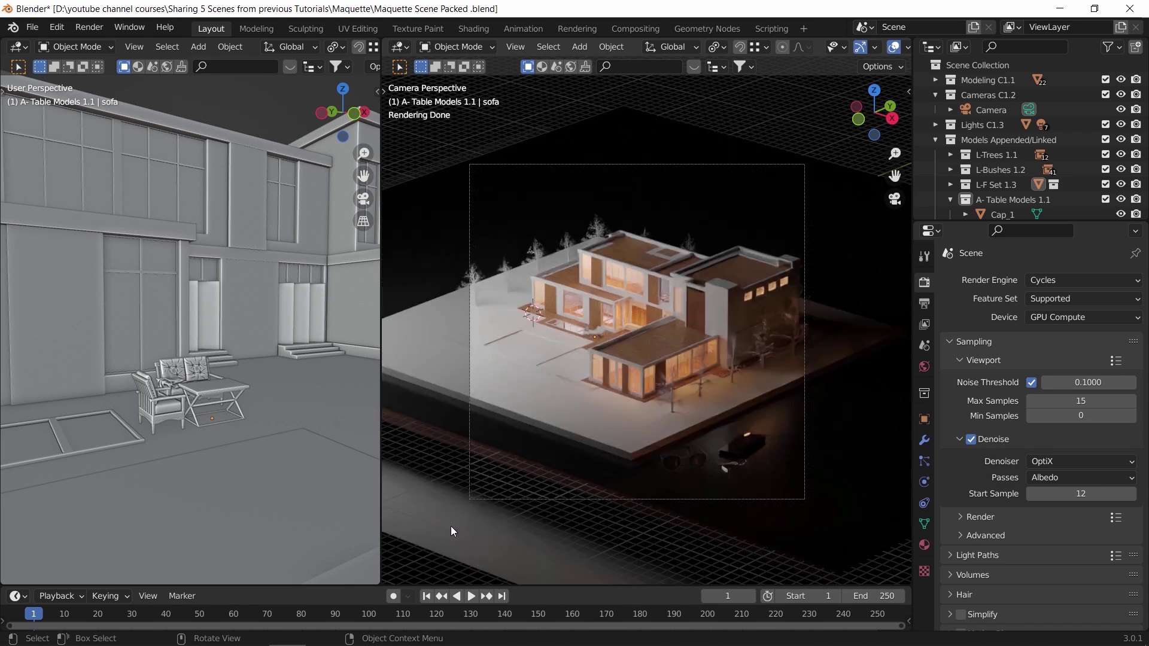
{"action": "left_click", "coordinate": [428, 328]}
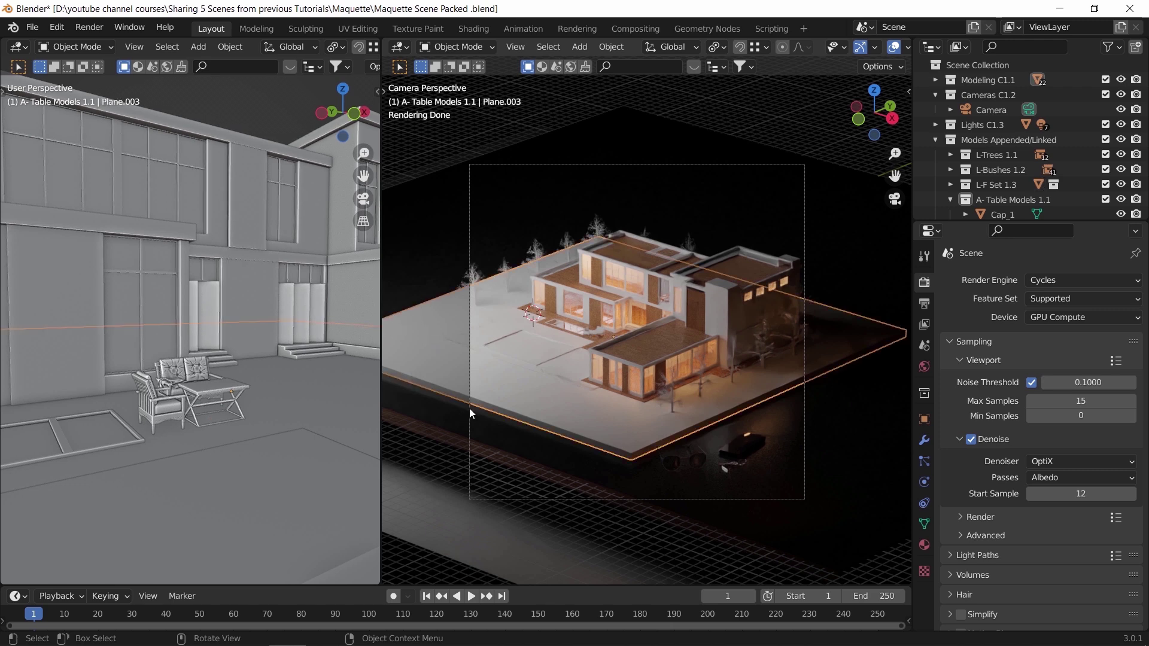
{"action": "left_click", "coordinate": [925, 304]}
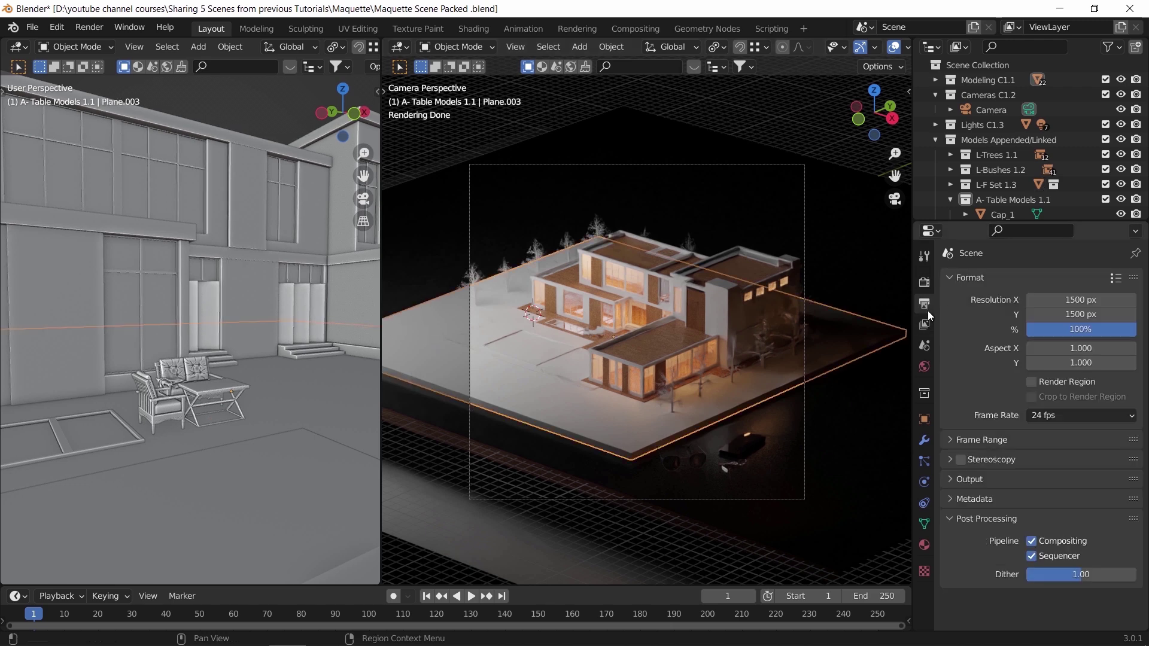
- Toggle Output Render Region on then off, and show the Camera's lens settings
{"action": "left_click", "coordinate": [1036, 383]}
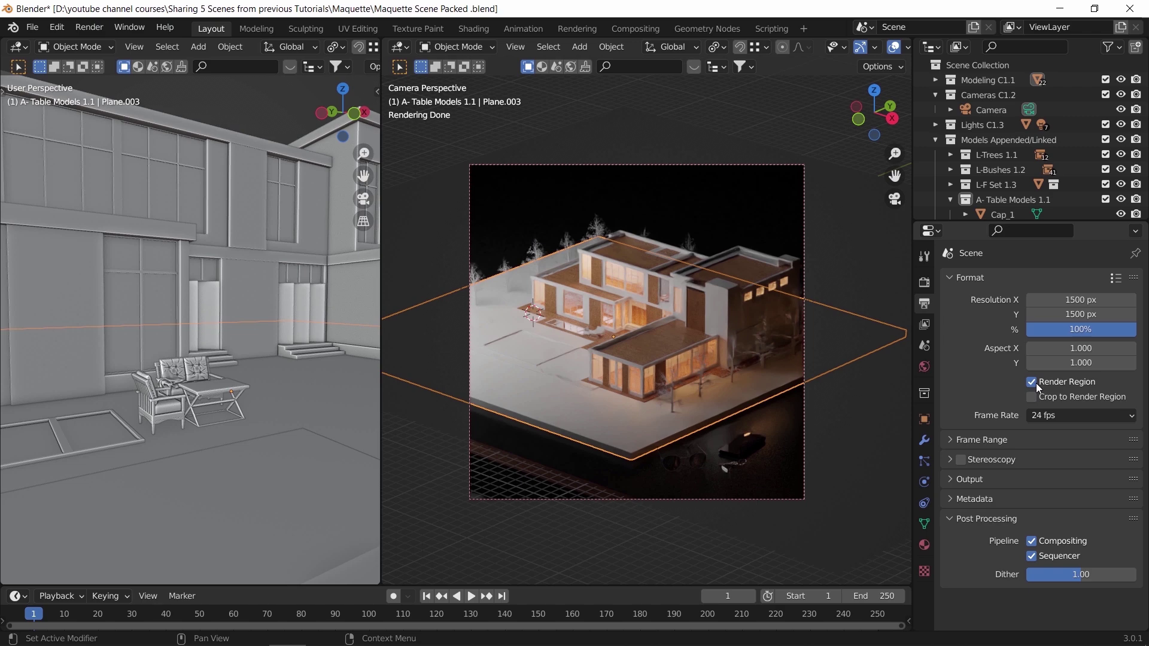
{"action": "left_click", "coordinate": [1038, 386]}
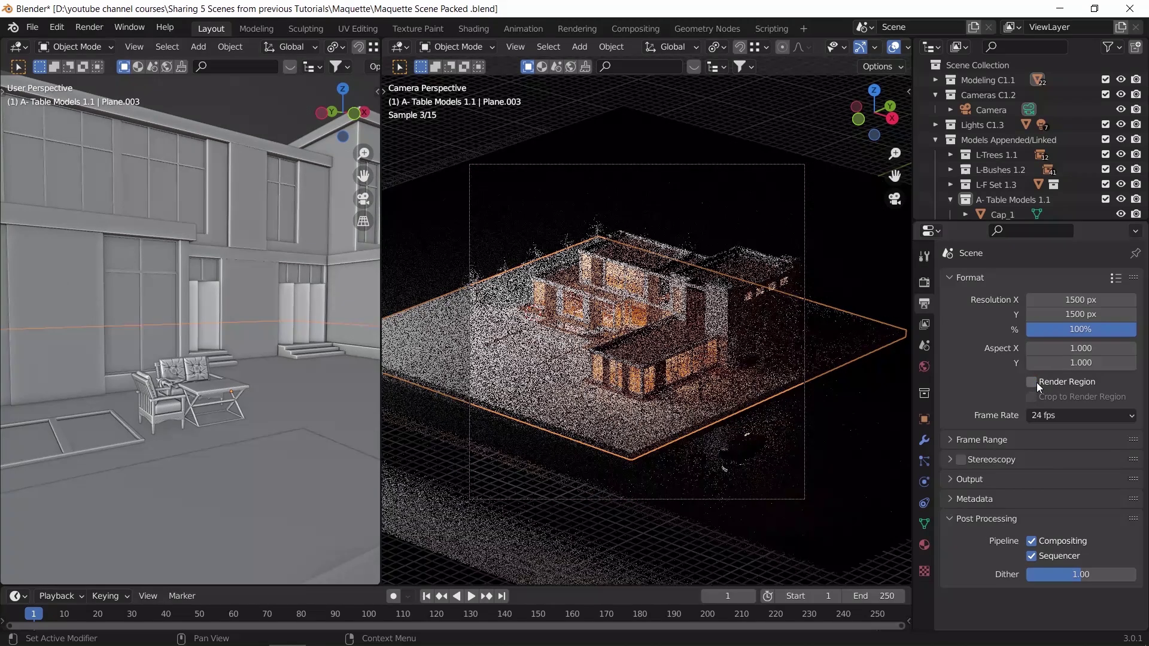
{"action": "left_click", "coordinate": [987, 111]}
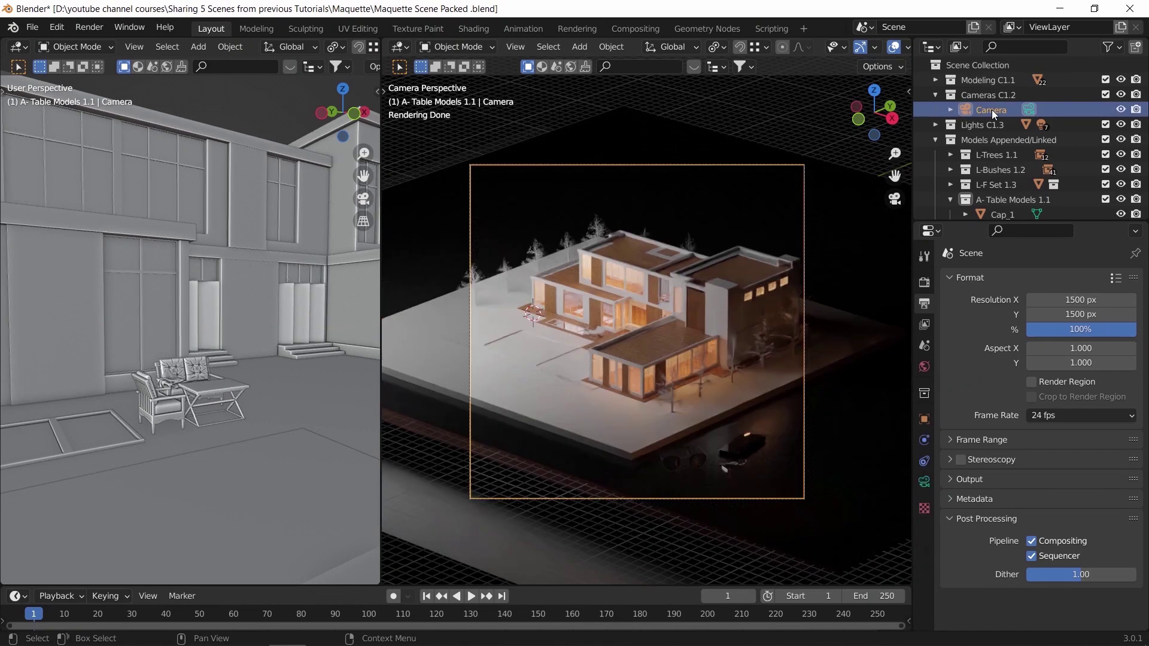
{"action": "left_click", "coordinate": [924, 484]}
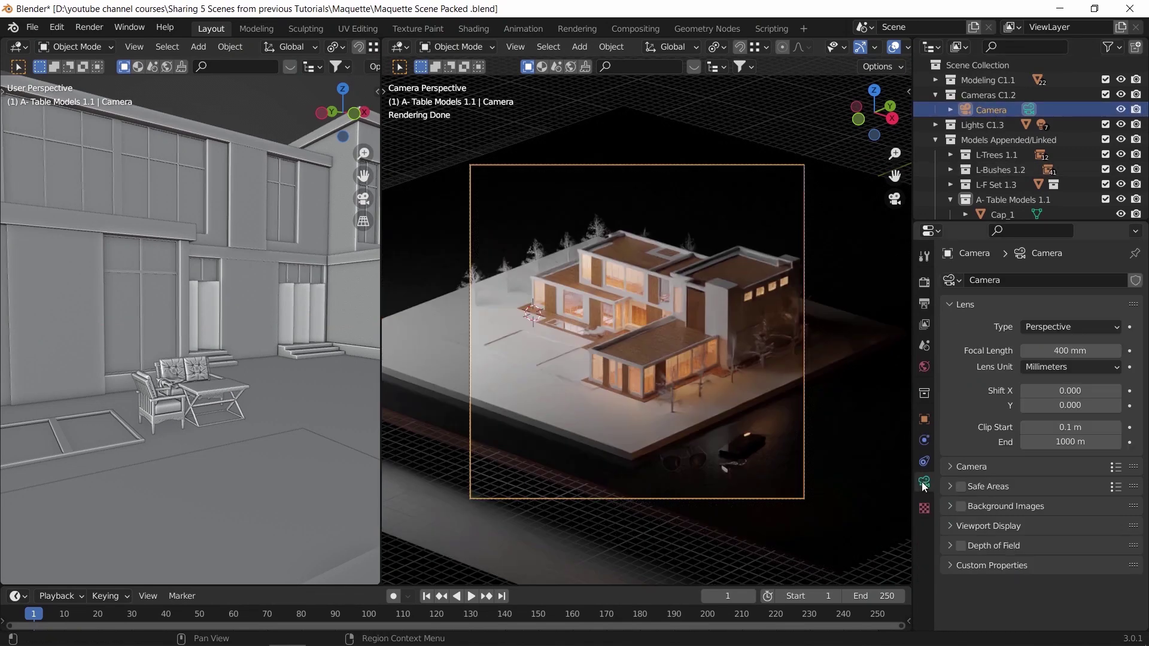
- Expand the camera's Viewport Display and raise Passepartout from 0.500 to 1.000
{"action": "left_click", "coordinate": [953, 525]}
{"action": "scroll", "coordinate": [954, 526], "scroll_direction": "down", "scroll_amount": 3}
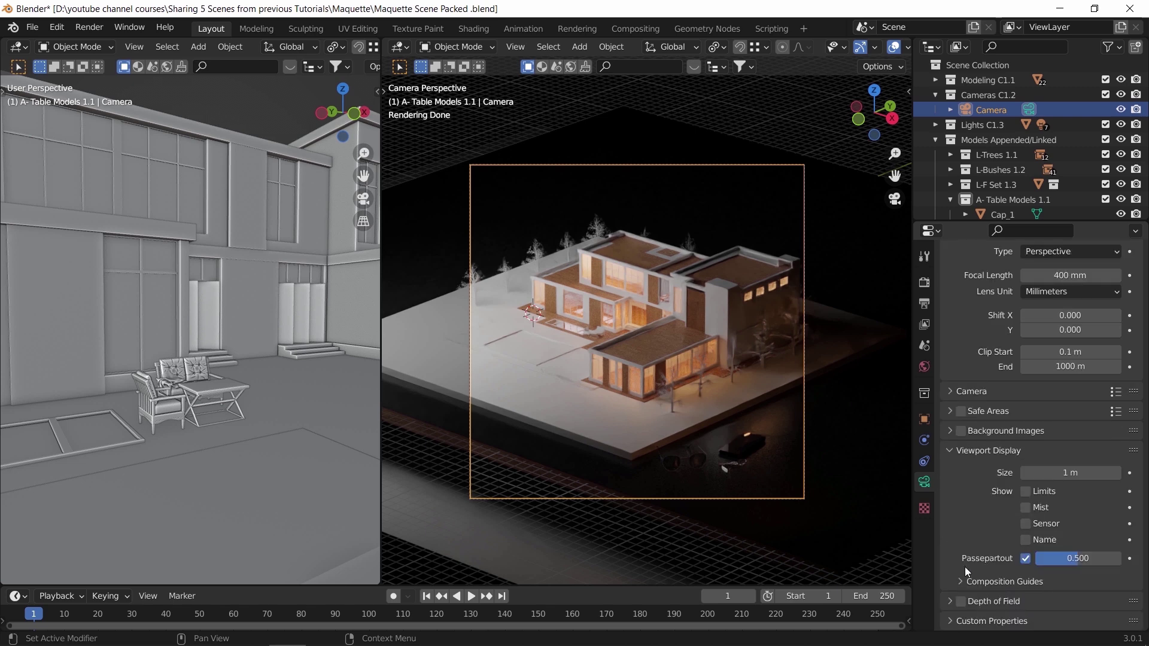
{"action": "left_click_drag", "start_coordinate": [1041, 558], "coordinate": [1128, 563]}
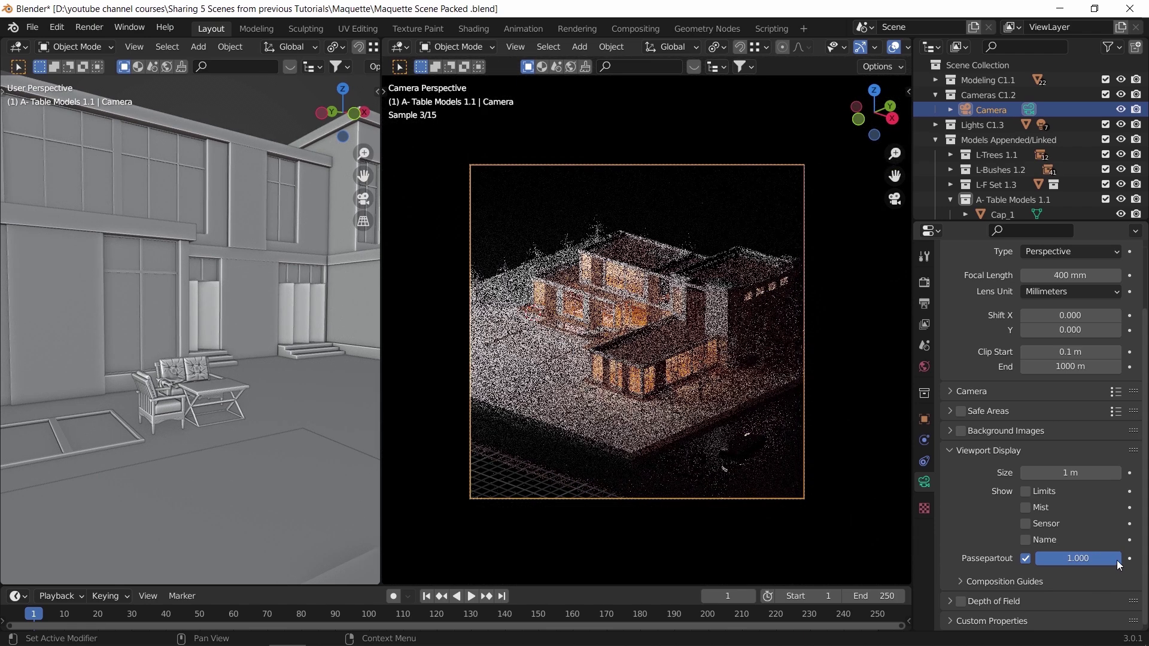